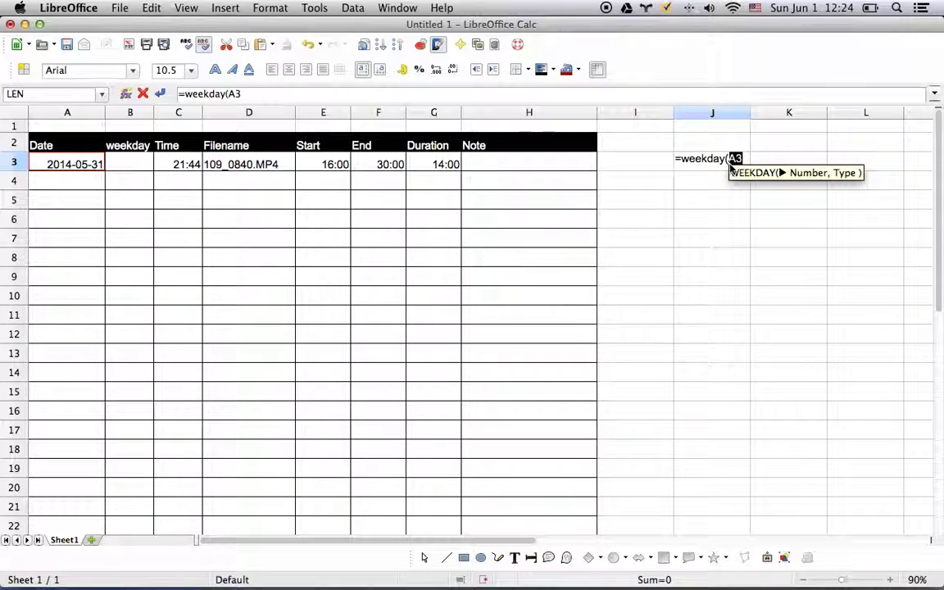
Complete the formula in J3 as =WEEKDAY(A3,0).
text(,)
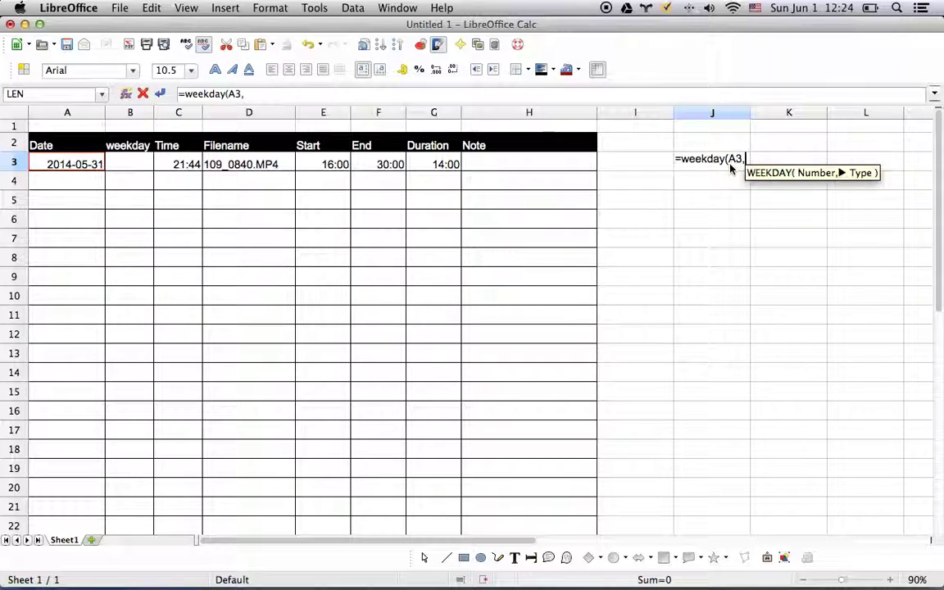
text(1)
key(BackSpace)
text(0))
key(Return)
click(731, 169)
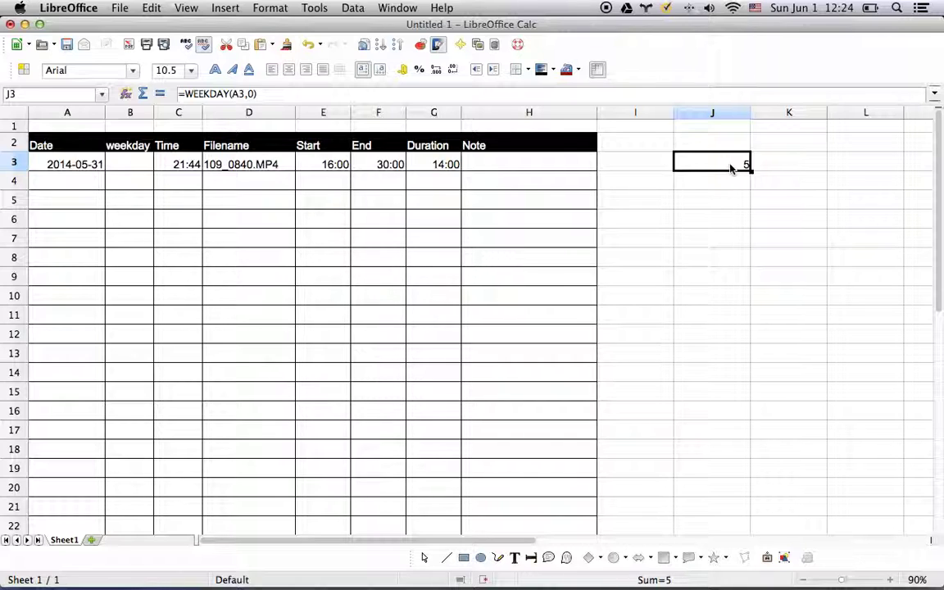
click(794, 164)
scroll(794, 168, right, 8)
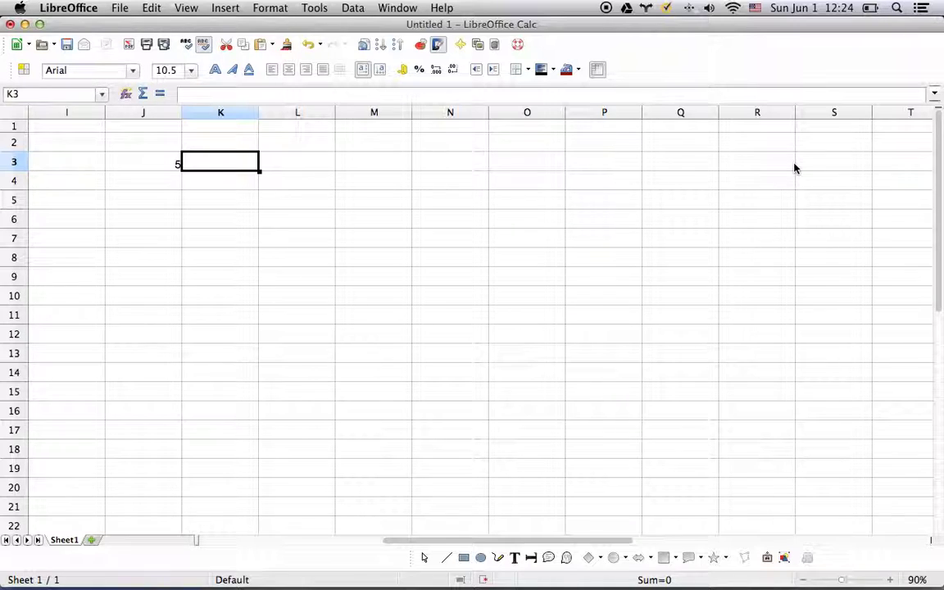
key(Left)
key(Left)
key(Left)
key(Left)
key(Left)
key(Left)
key(Left)
key(Left)
key(Left)
key(Left)
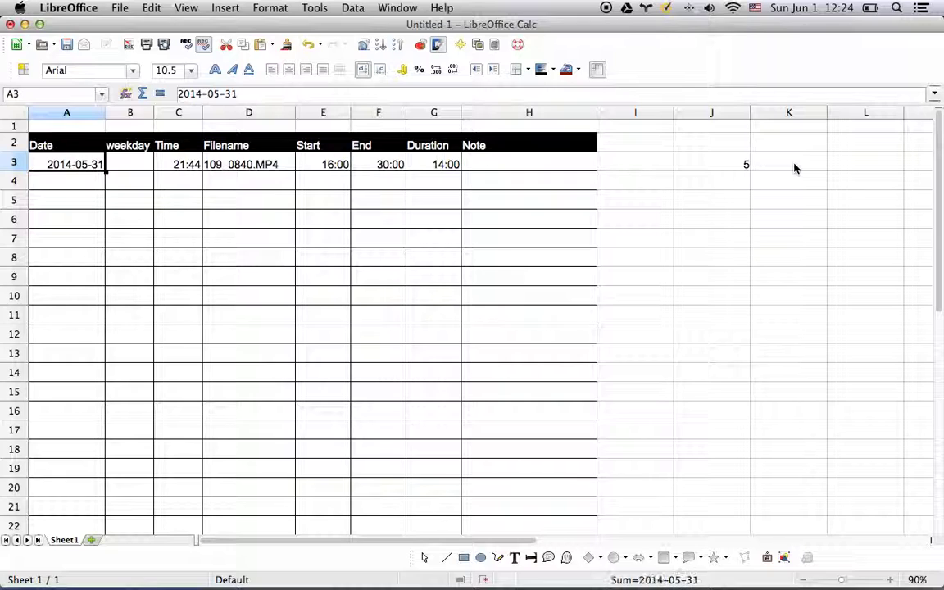
click(796, 160)
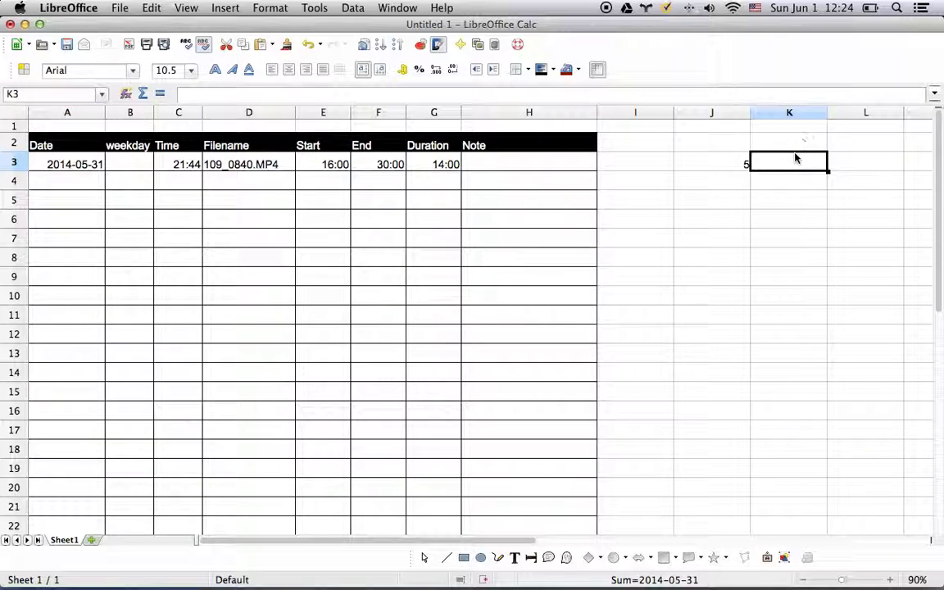
key(Right)
key(Right)
key(Right)
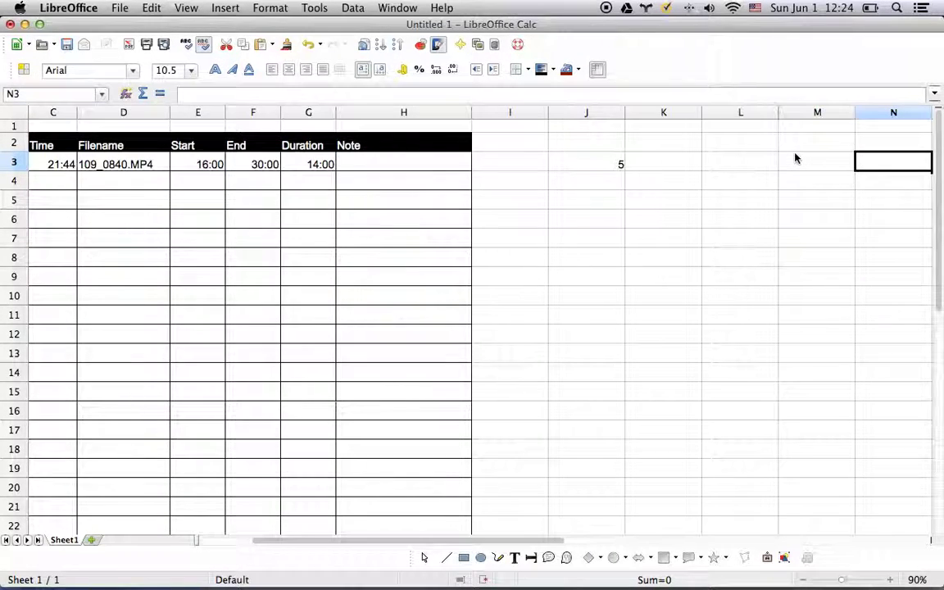
Enter the numbers 1 and 2 in cells K3 and K4 to begin the lookup table.
click(687, 165)
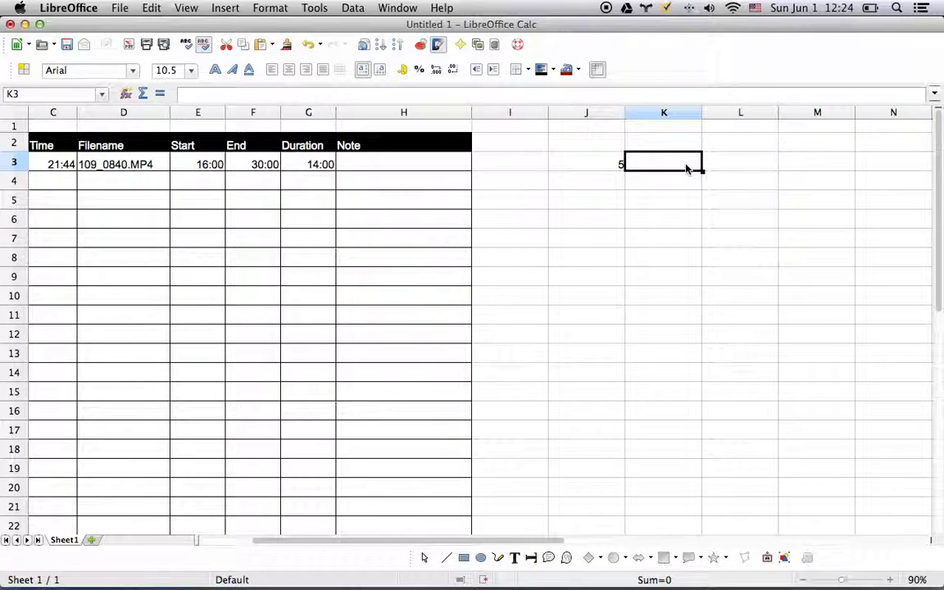
text(1)
key(Return)
text(2)
key(Return)
Enter the weekday labels Sun and Mon in L3 and L4 beside the numbers 1 and 2.
click(687, 166)
key(Right)
text(Sun)
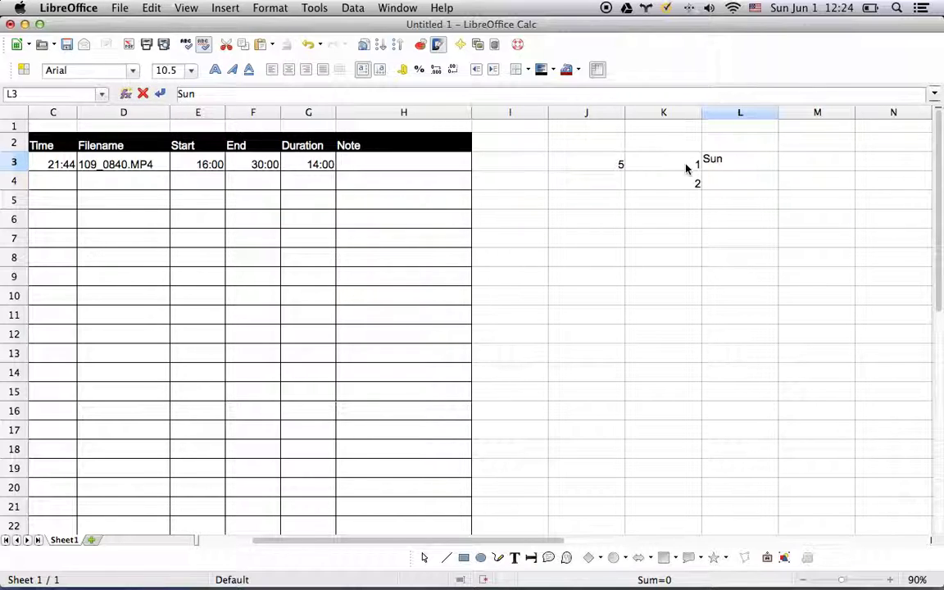
key(Return)
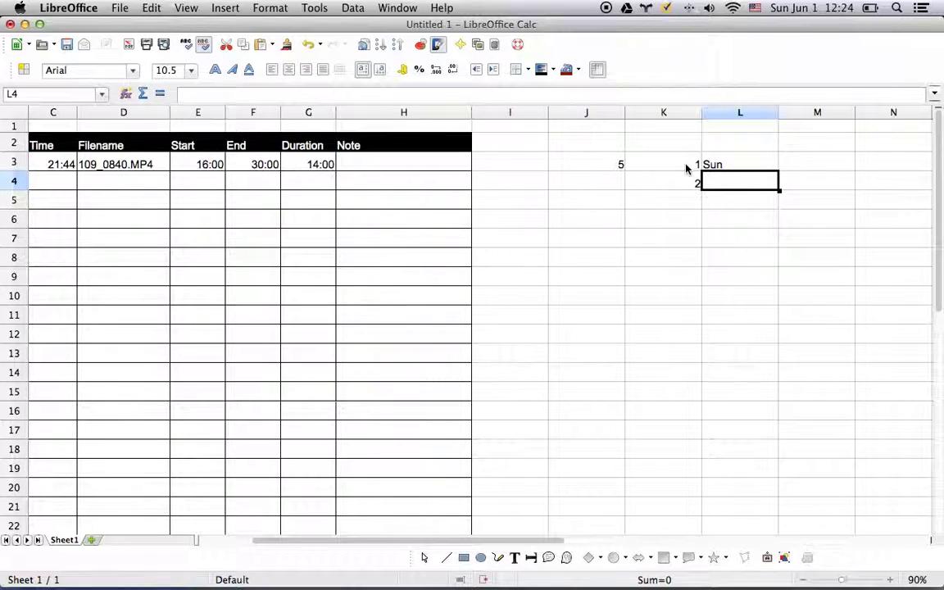
text(Mon)
key(Return)
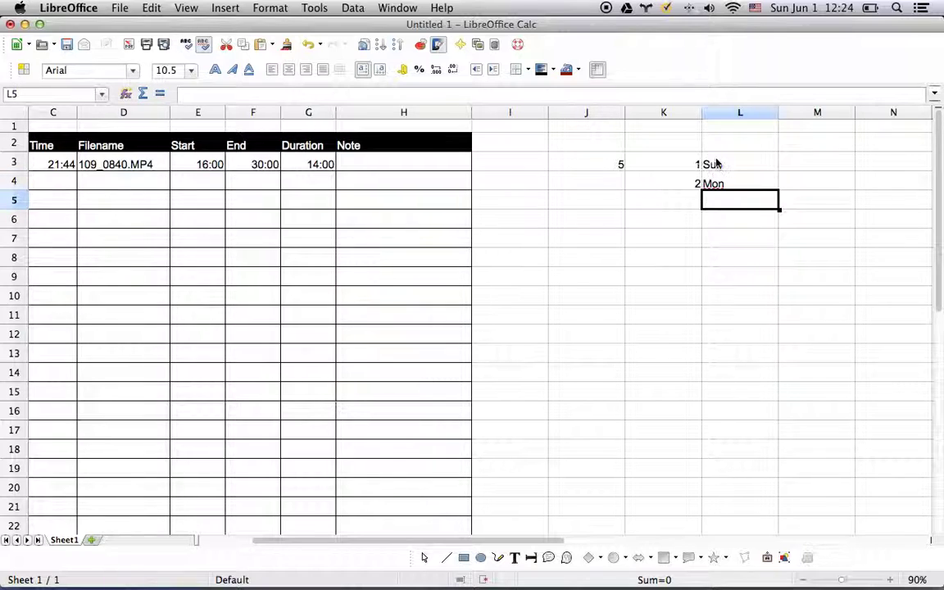
Fill the weekday series from L3:L4 down through L10 and clear the repeated Sun in L10.
click(710, 164)
shift+click(742, 185)
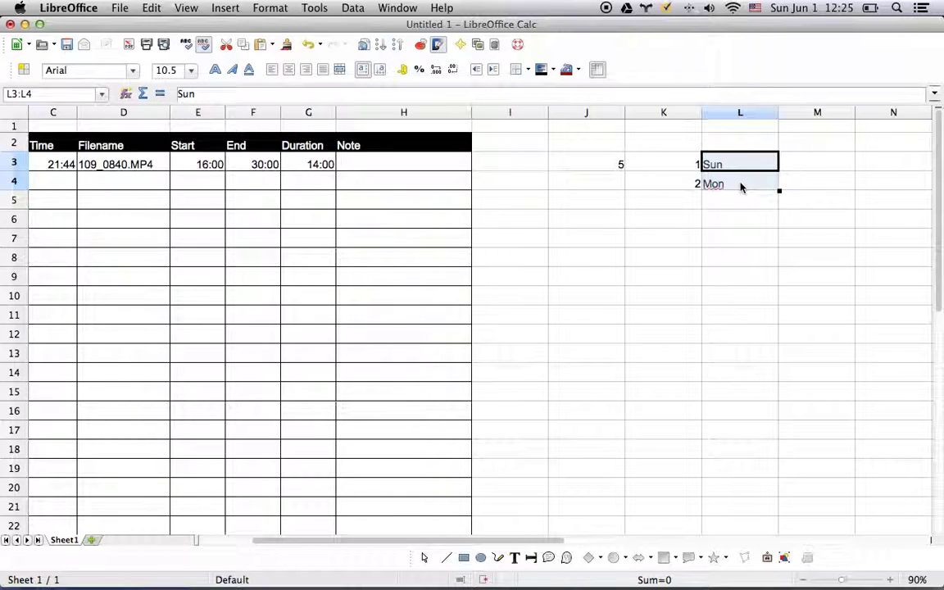
drag(778, 191, 775, 303)
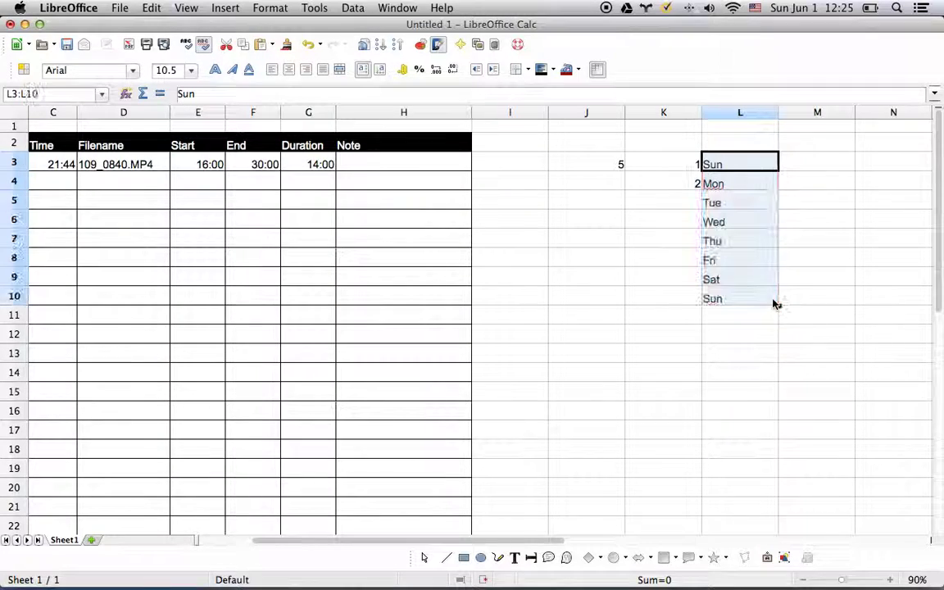
click(773, 303)
key(BackSpace)
key(Return)
Extend the number series in K3:K4 down through K10, ending at 8.
key(Up)
key(Up)
key(Left)
key(Up)
key(Up)
key(Up)
key(Up)
key(Up)
key(shift+Down)
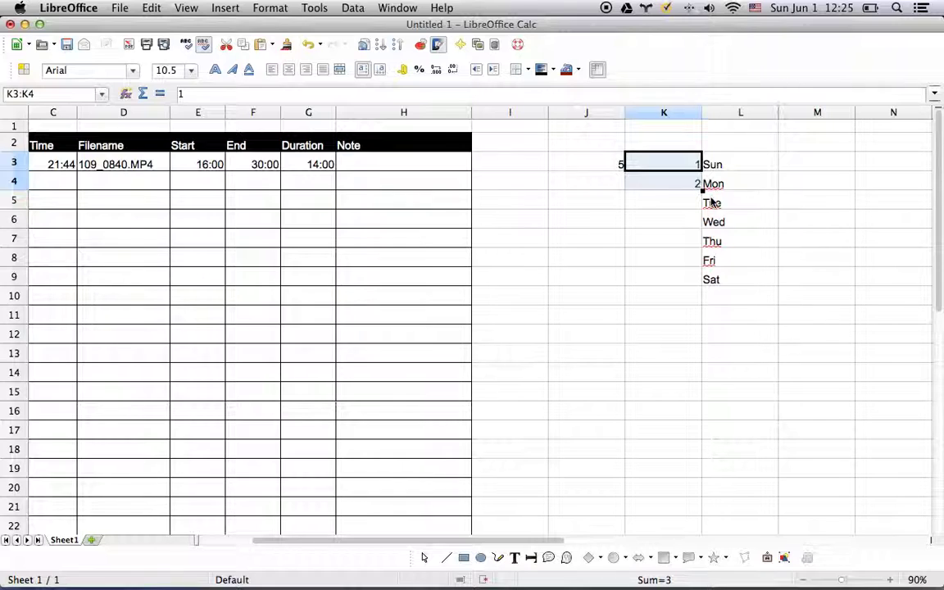
drag(703, 191, 691, 301)
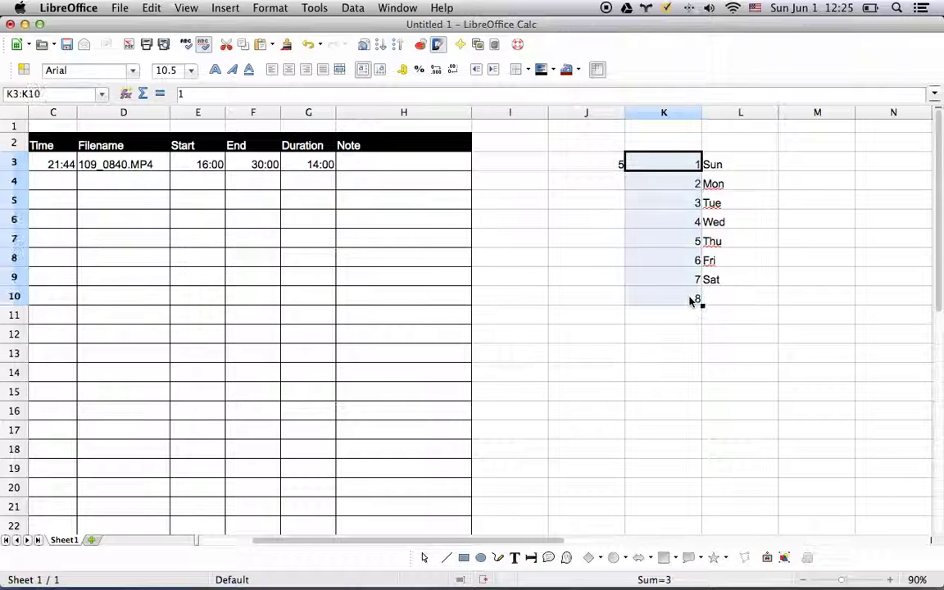
Copy the text WEEKDAY(A3,0) from the formula in J3 and empty that cell.
click(610, 165)
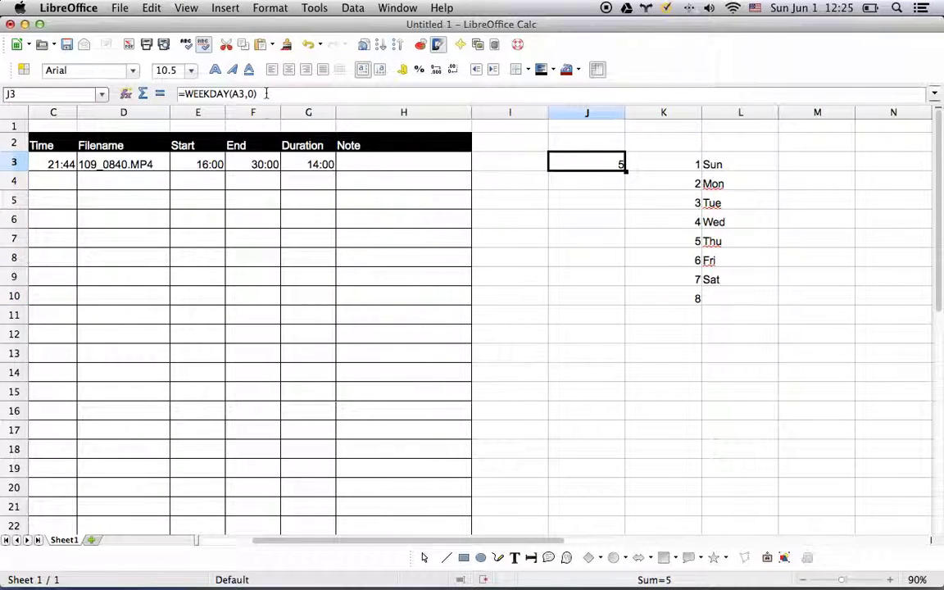
double_click(201, 93)
key(super+c)
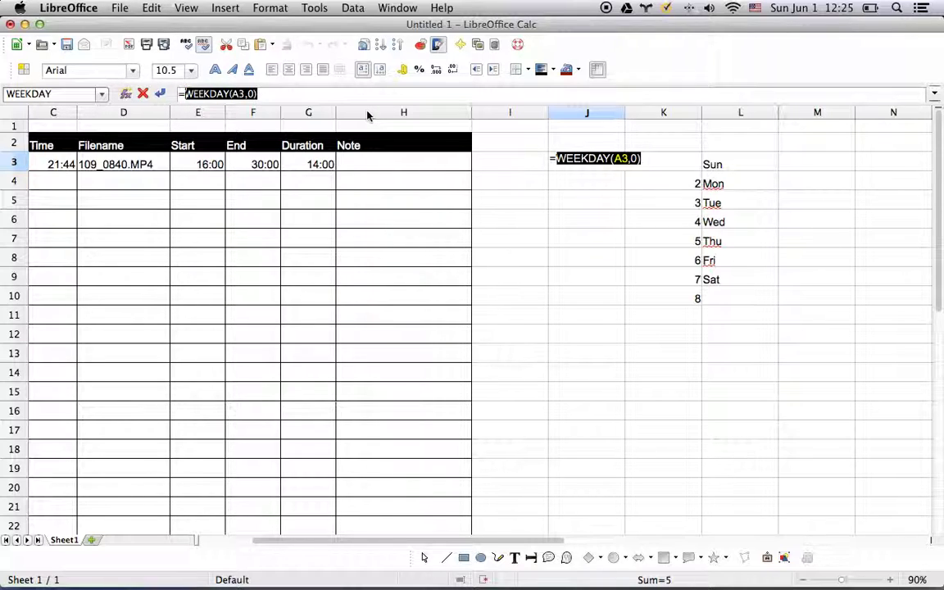
key(BackSpace)
key(BackSpace)
key(Return)
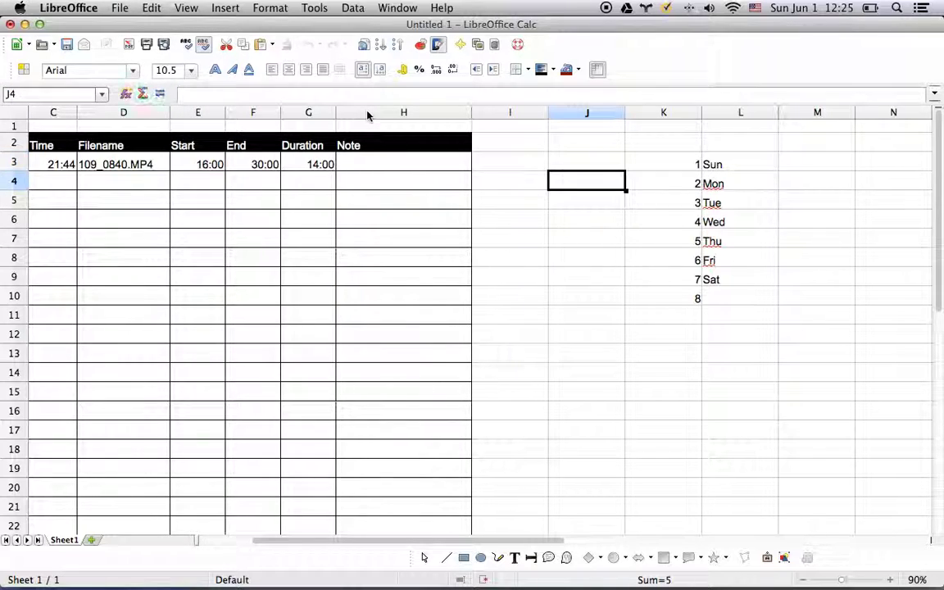
Start the formula in weekday cell B3 with an equals sign and the copied WEEKDAY(A3,0).
key(Left)
key(Left)
key(Left)
key(Left)
key(Left)
key(Left)
key(Left)
key(Left)
key(Left)
key(Up)
key(Right)
text(=)
key(super+v)
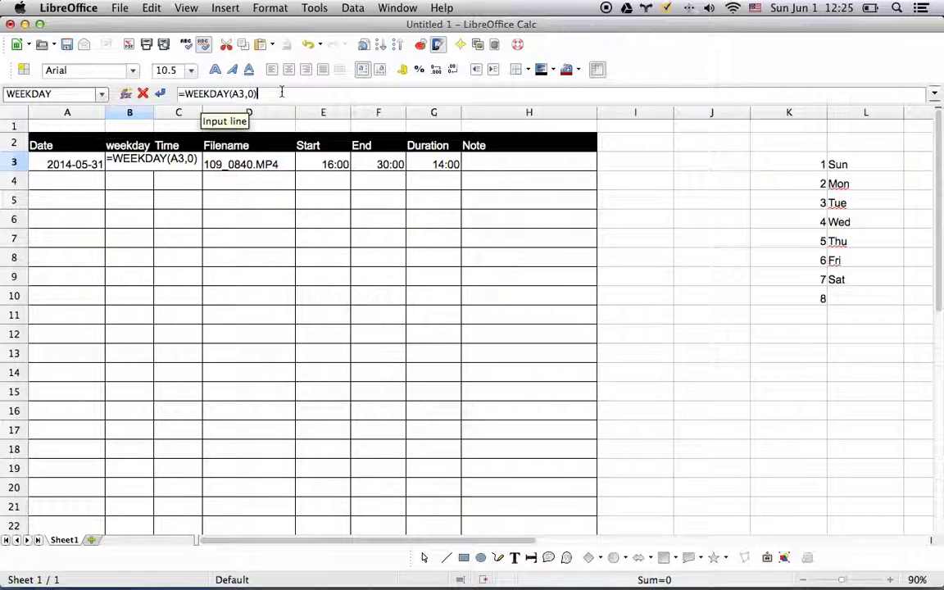
Wrap B3's WEEKDAY expression in VLOOKUP with range L3:L10 and column index 2, and commit the formula.
text(,L)
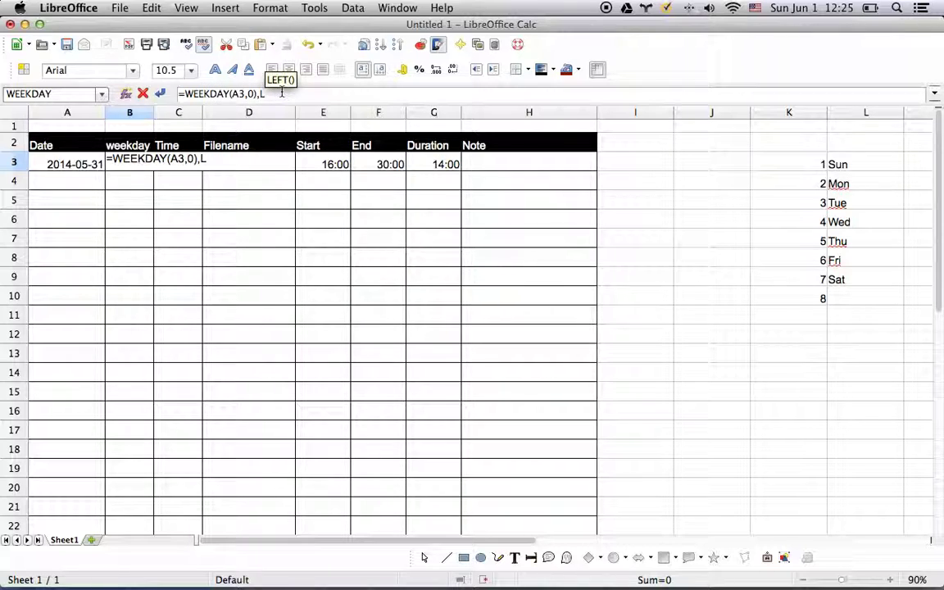
text(3:)
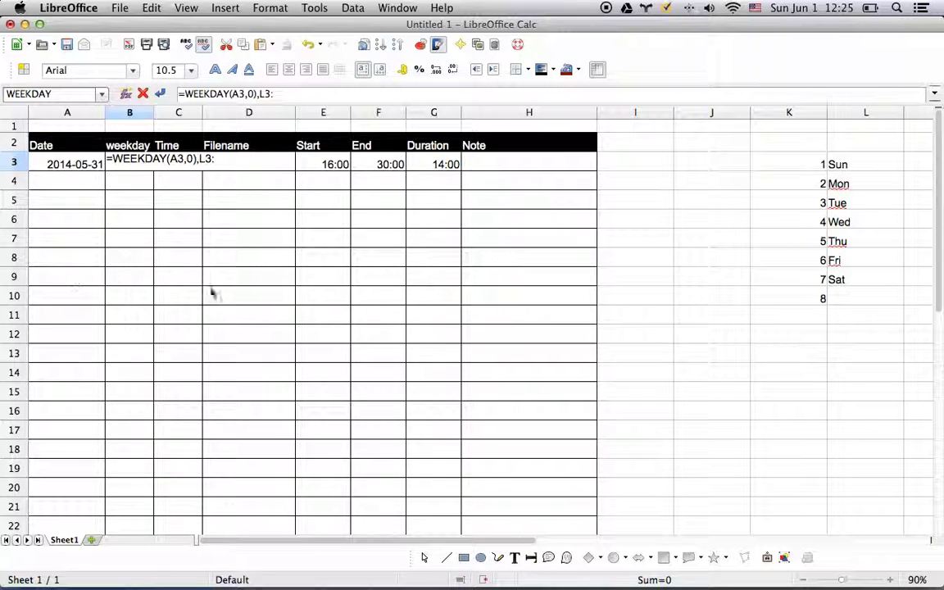
click(840, 296)
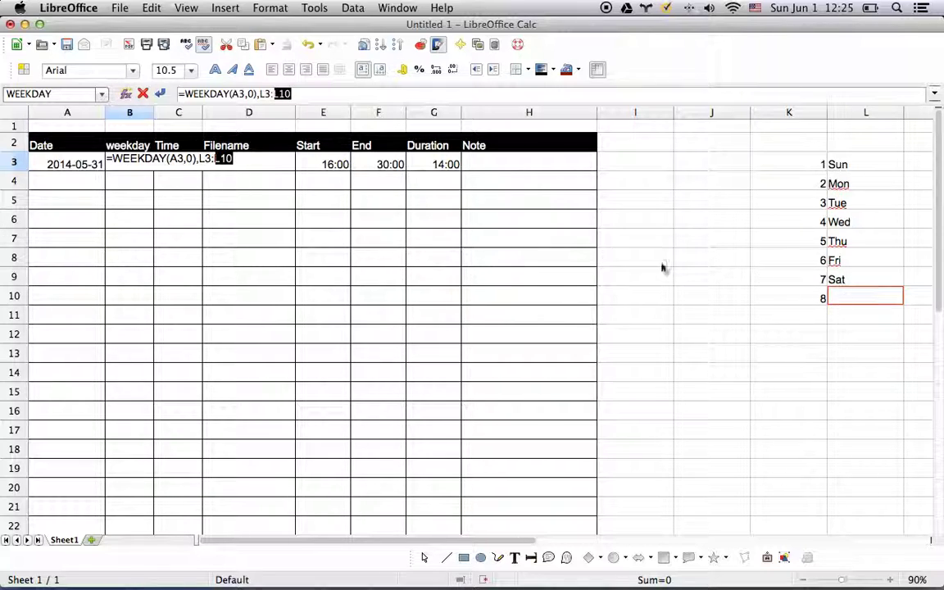
text(,)
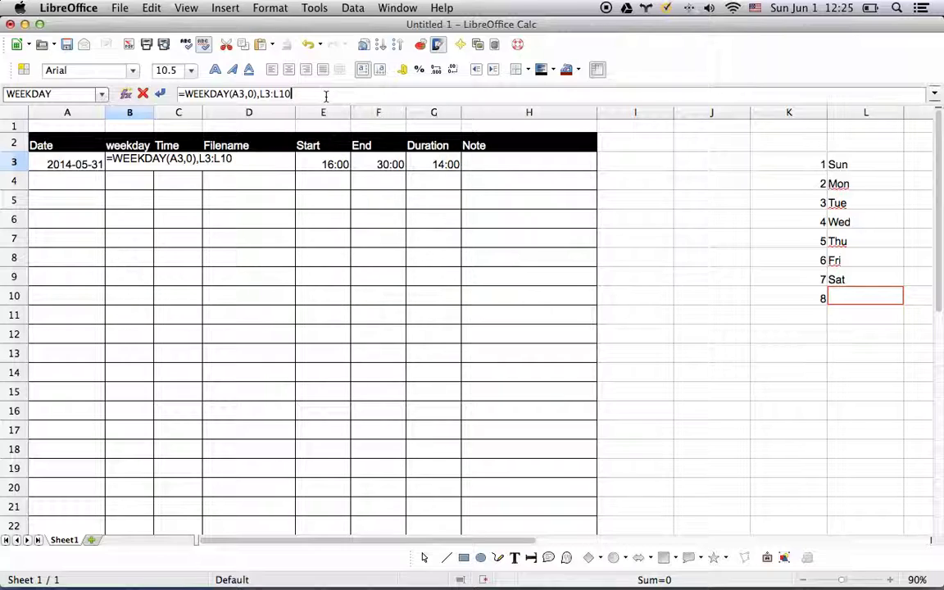
text(2))
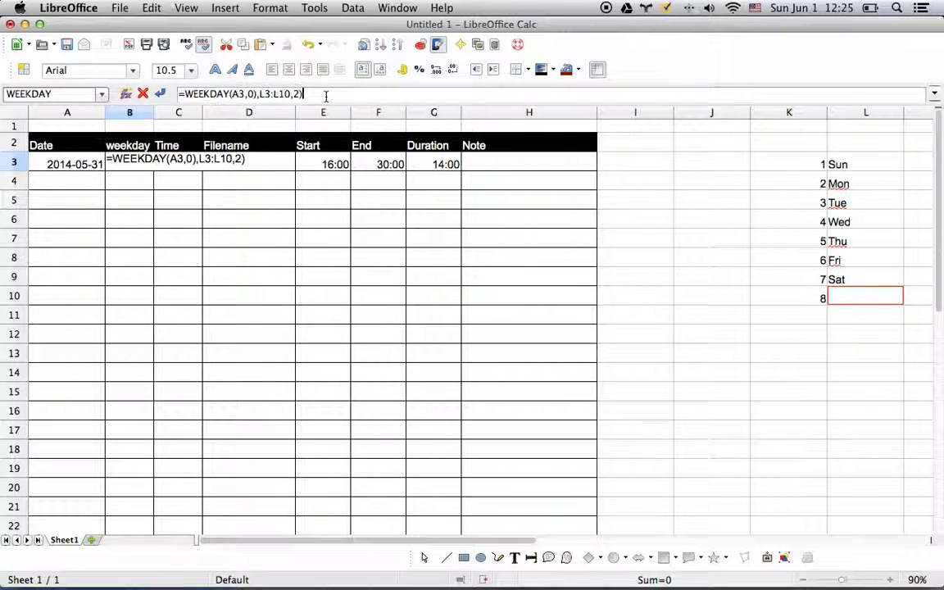
click(182, 93)
text(VI)
text(ookup()
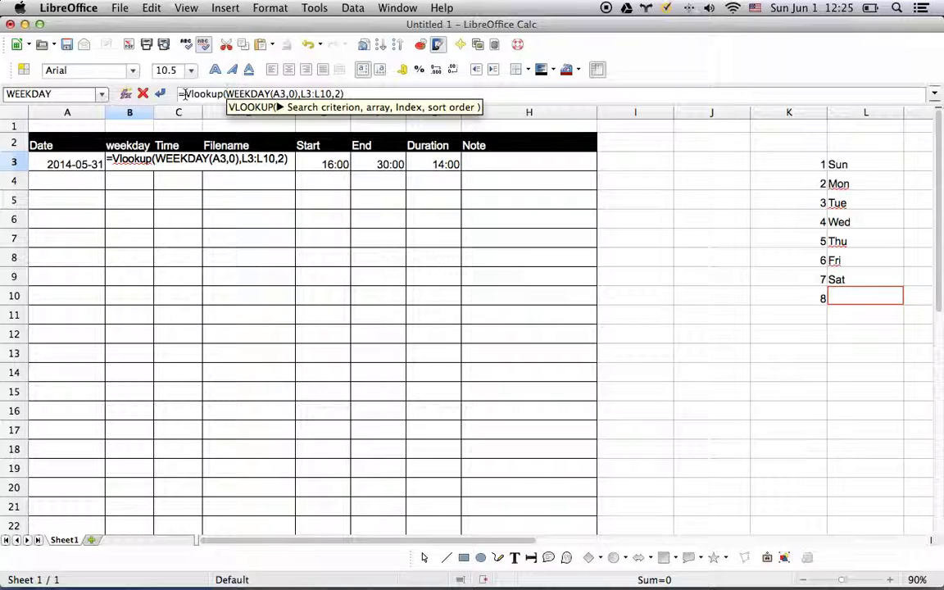
key(Return)
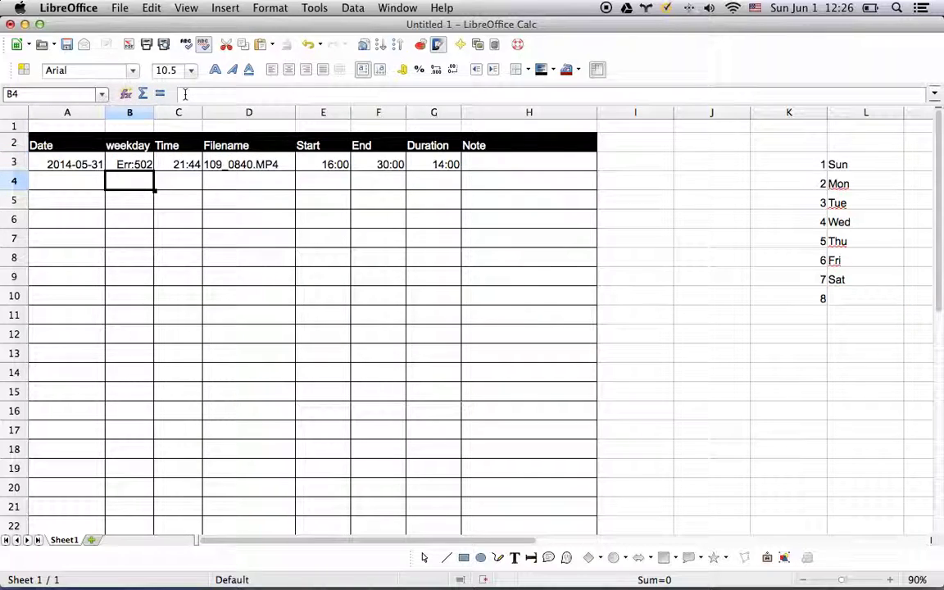
Change the VLOOKUP range in B3's formula to K3:L10.
key(Up)
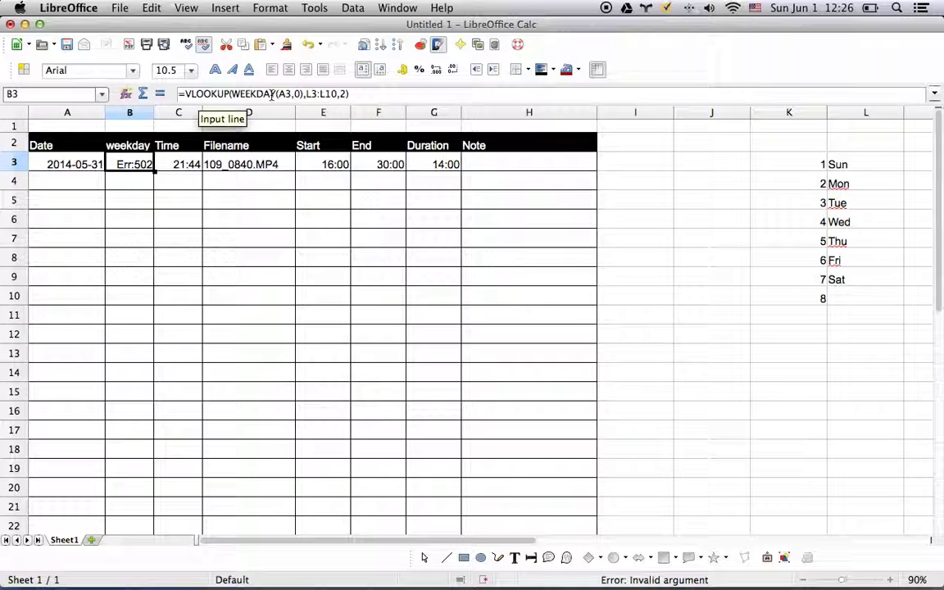
click(341, 93)
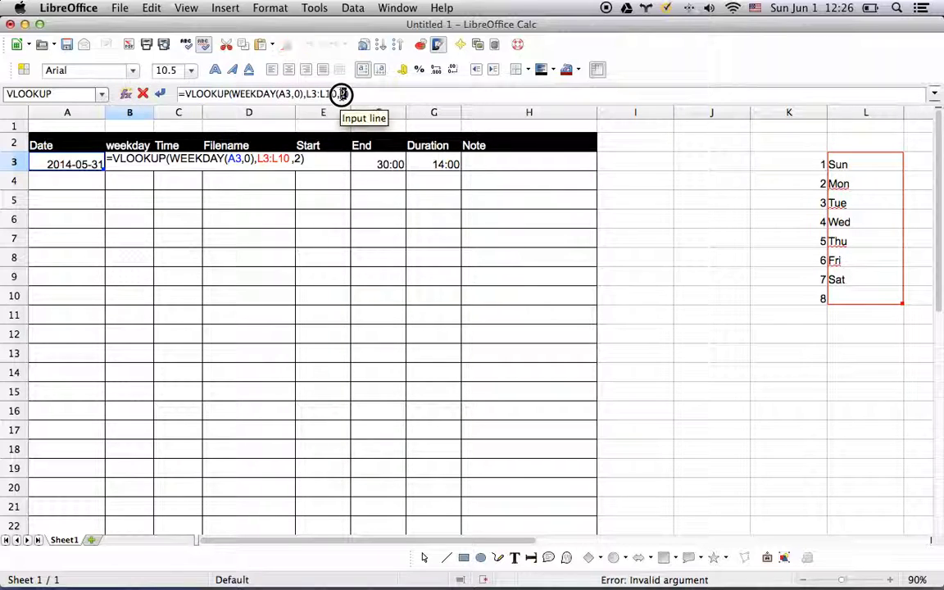
double_click(343, 93)
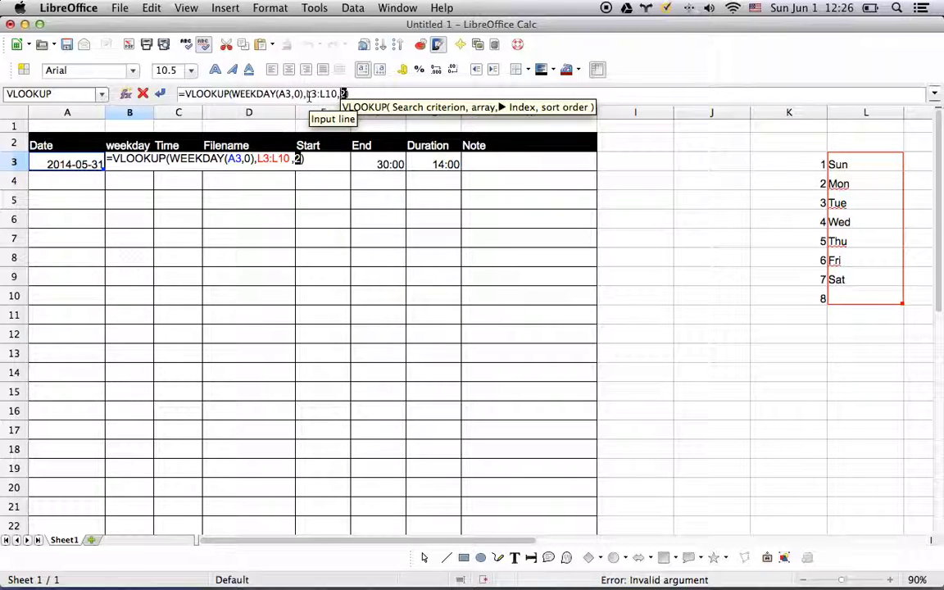
click(309, 95)
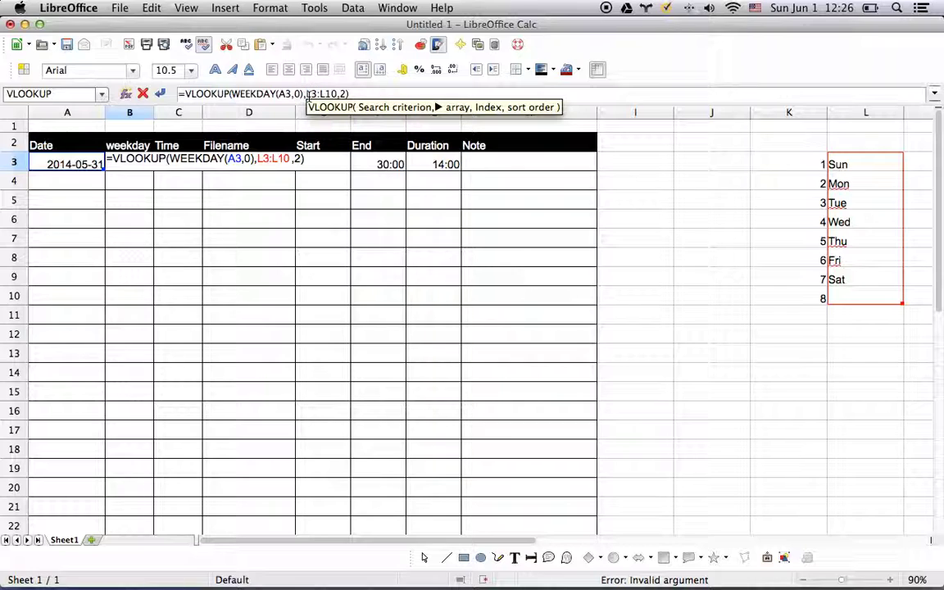
key(shift+Right)
text(K)
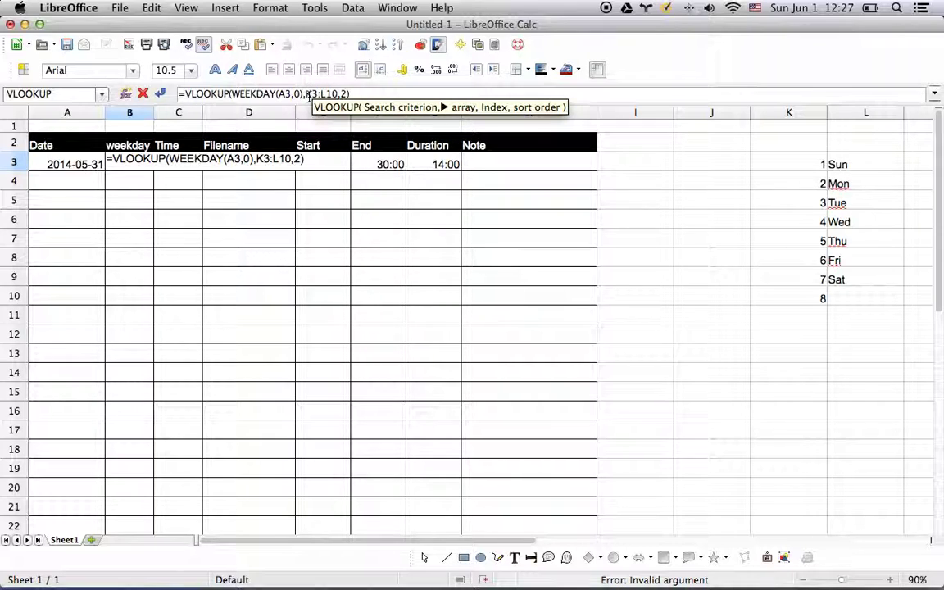
key(Return)
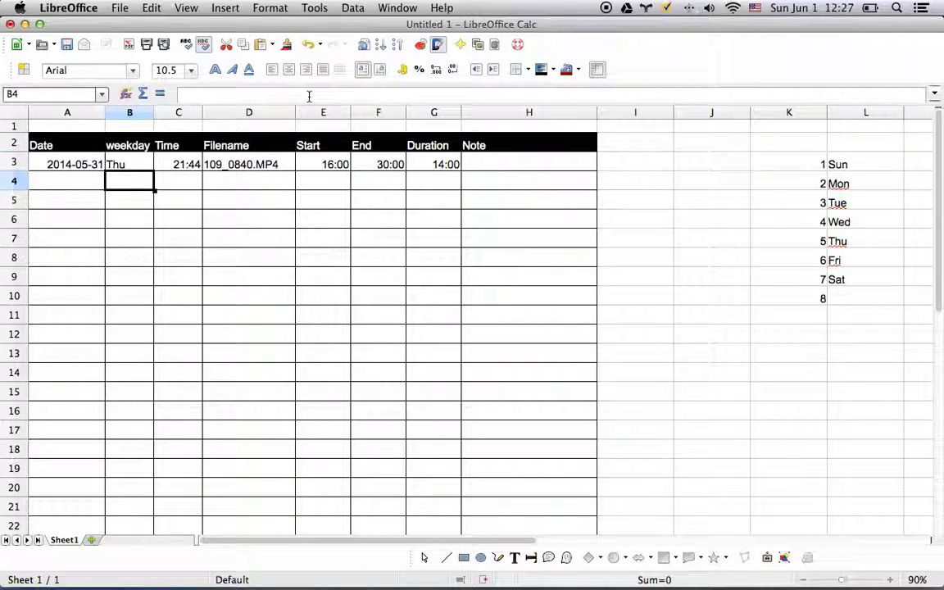
Move the day names Mon through Sat from L4:L9 up one row, overwriting Sun in L3.
key(Up)
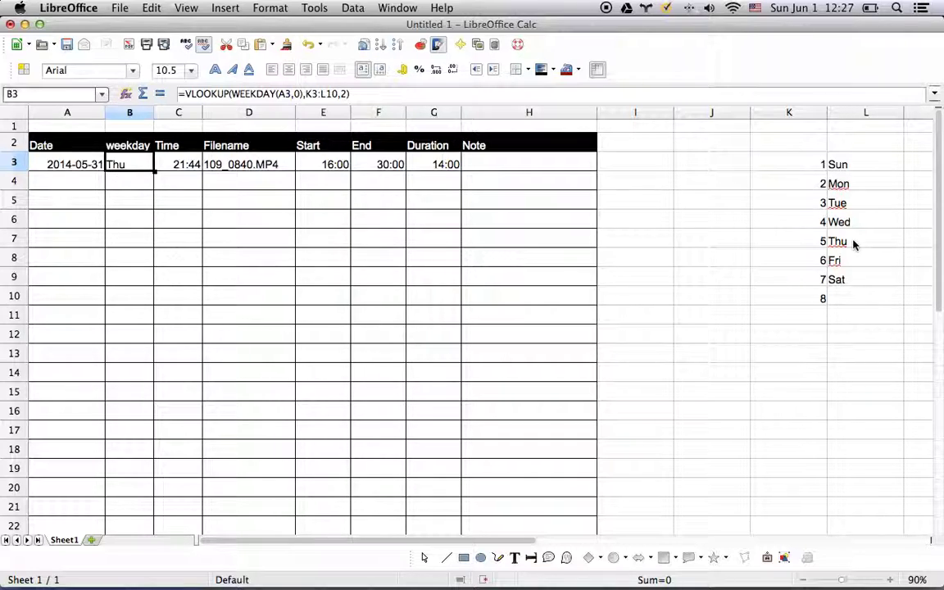
click(853, 184)
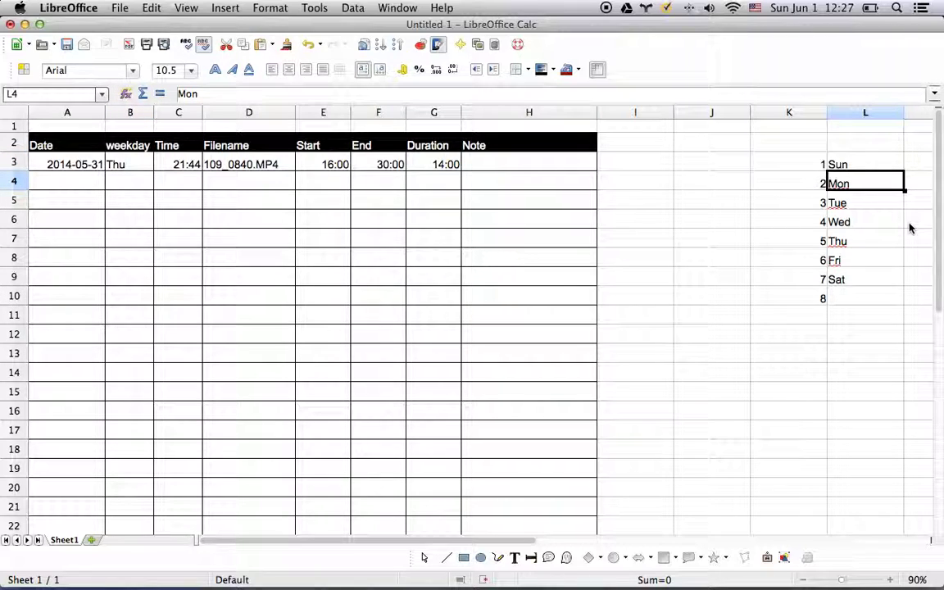
key(shift+Down)
key(shift+Down)
key(shift+Down)
key(shift+Down)
key(shift+Down)
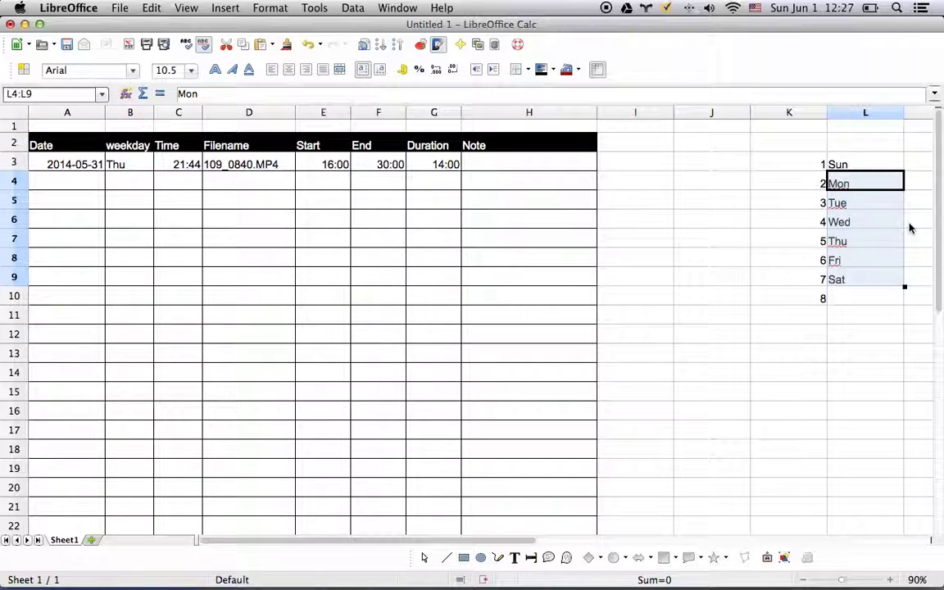
key(ctrl+x)
key(Up)
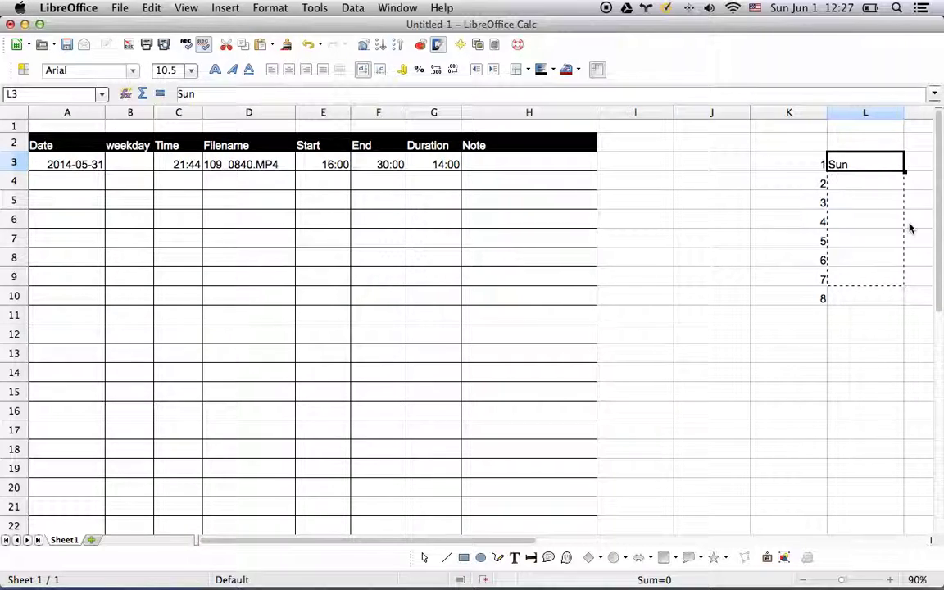
key(ctrl+v)
Enter Sun in L9 beside the number 7.
key(Down)
key(Down)
key(Down)
key(Down)
key(Down)
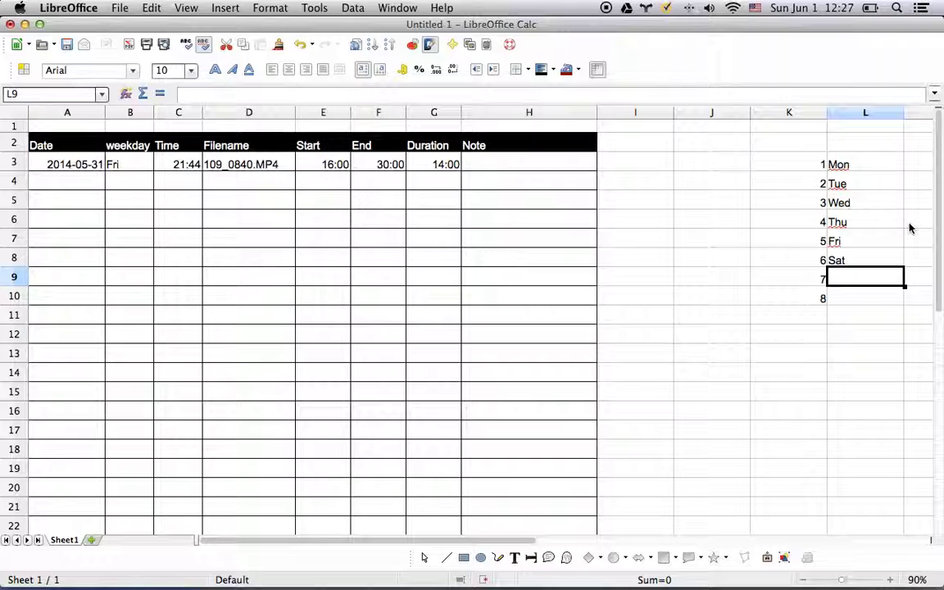
text(Sun)
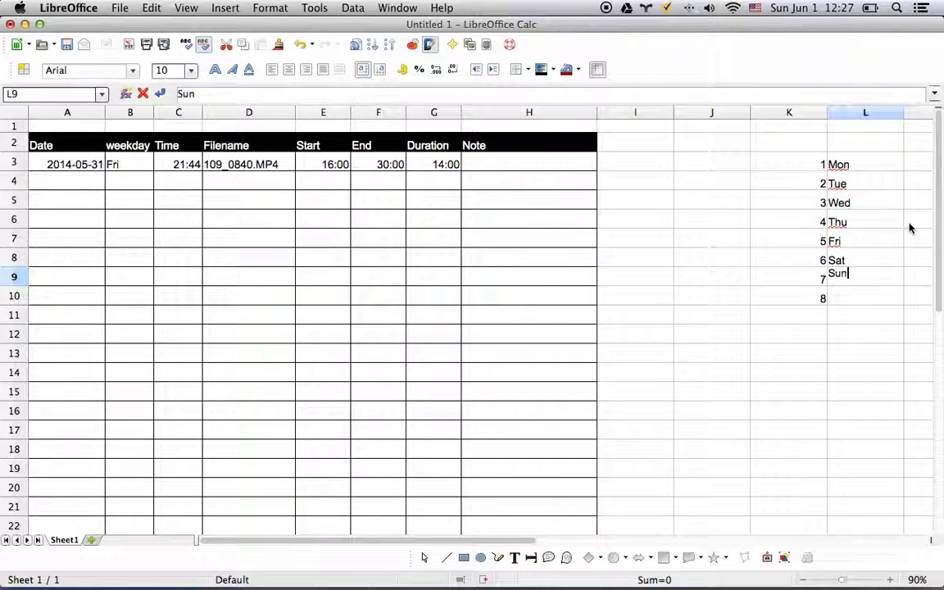
key(Return)
key(Up)
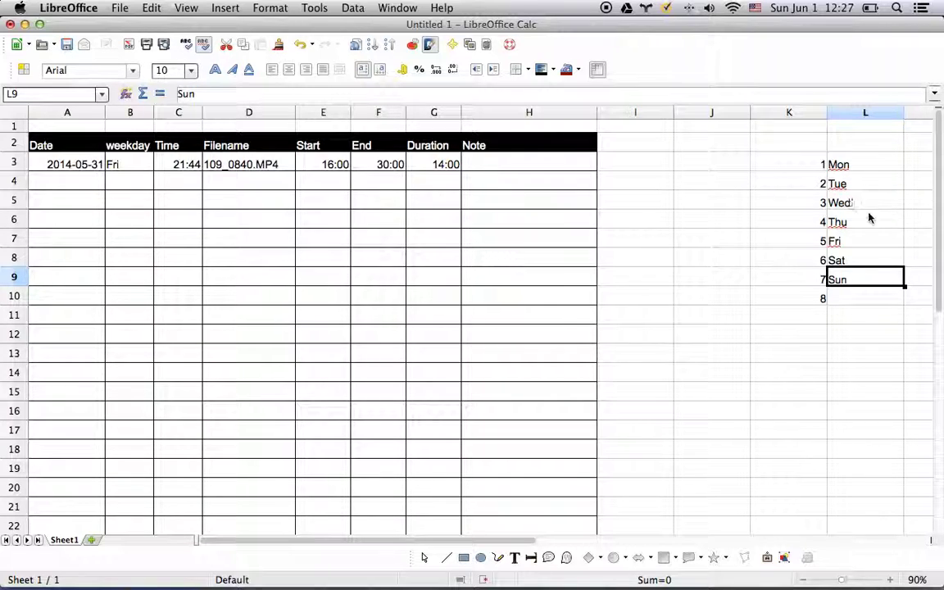
Check the weekday in B3 against the lookup table and the May 2014 page of the Dashboard calendar, and return to the sheet's date cell.
click(814, 244)
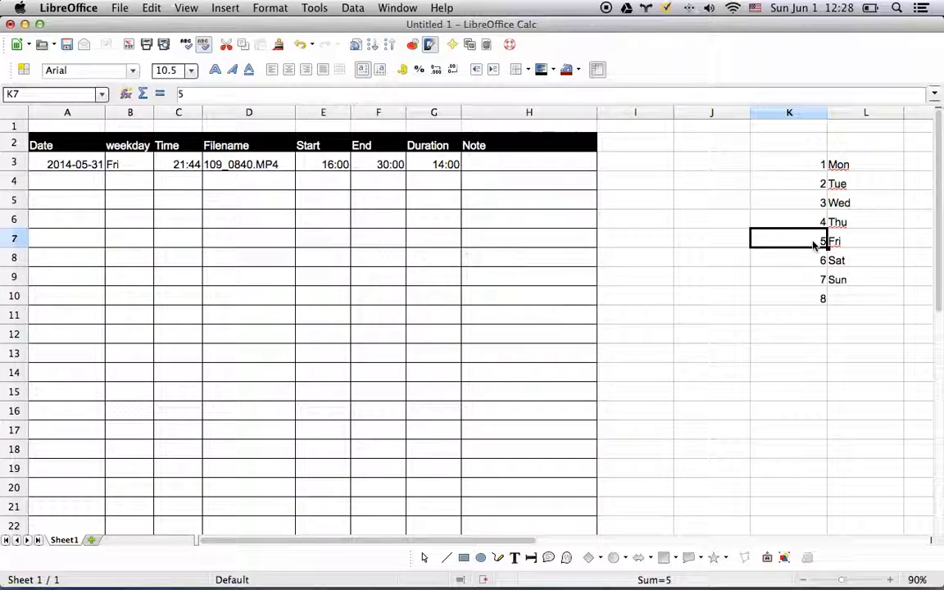
click(120, 168)
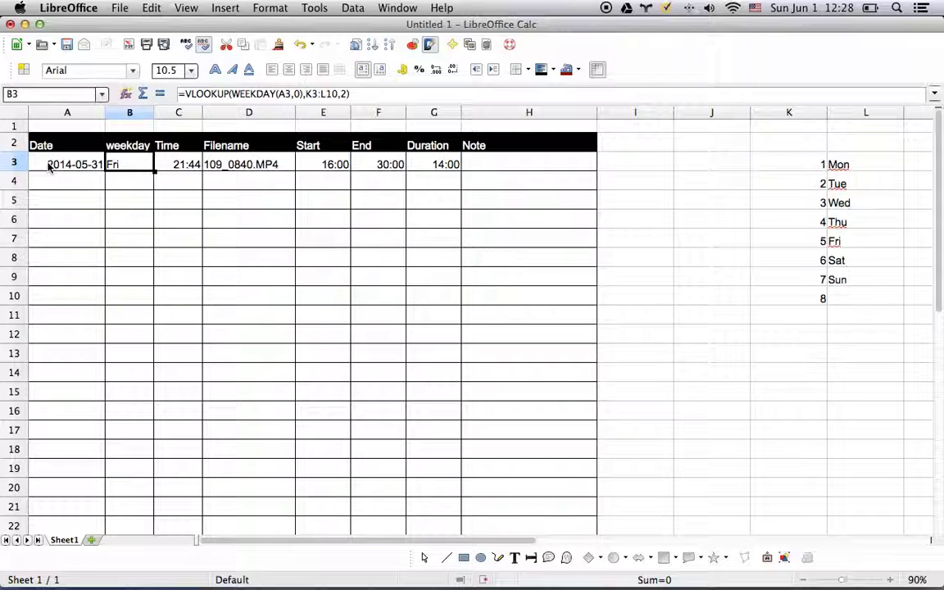
key(F12)
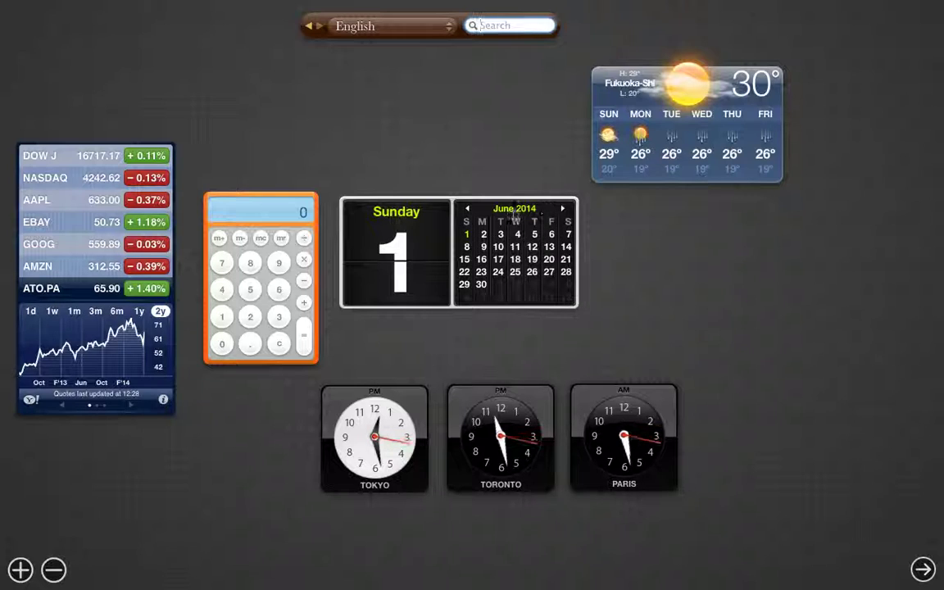
click(468, 211)
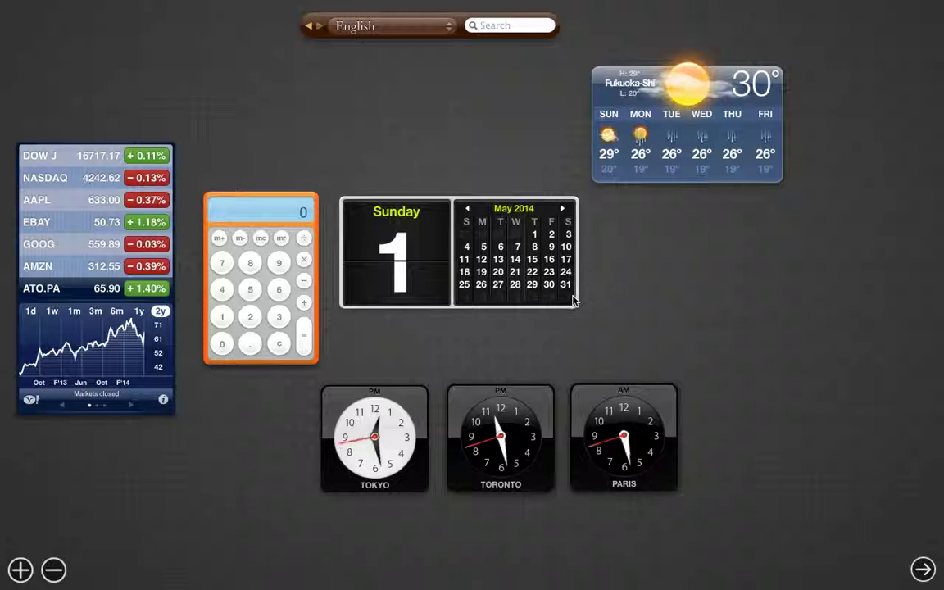
key(ctrl+Right)
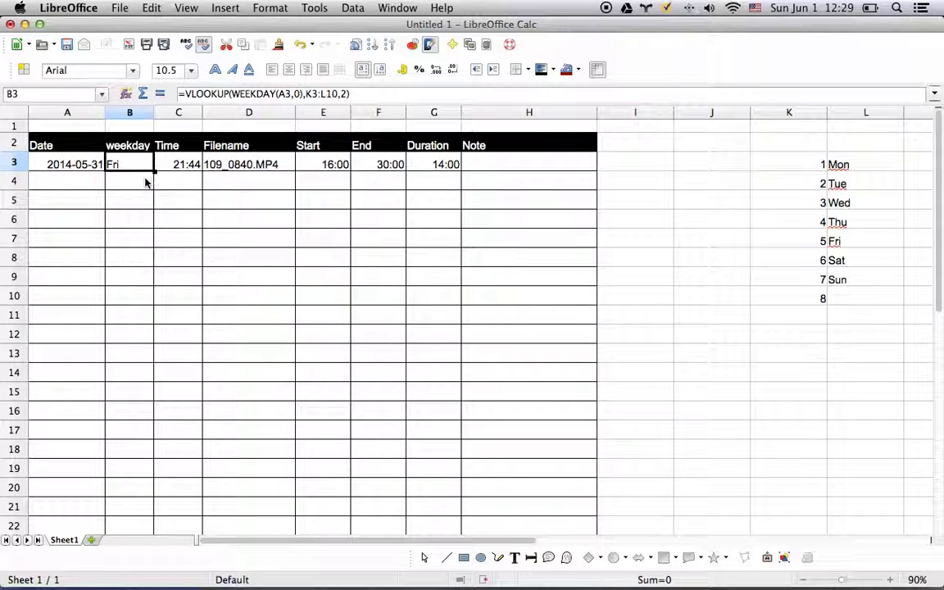
click(95, 171)
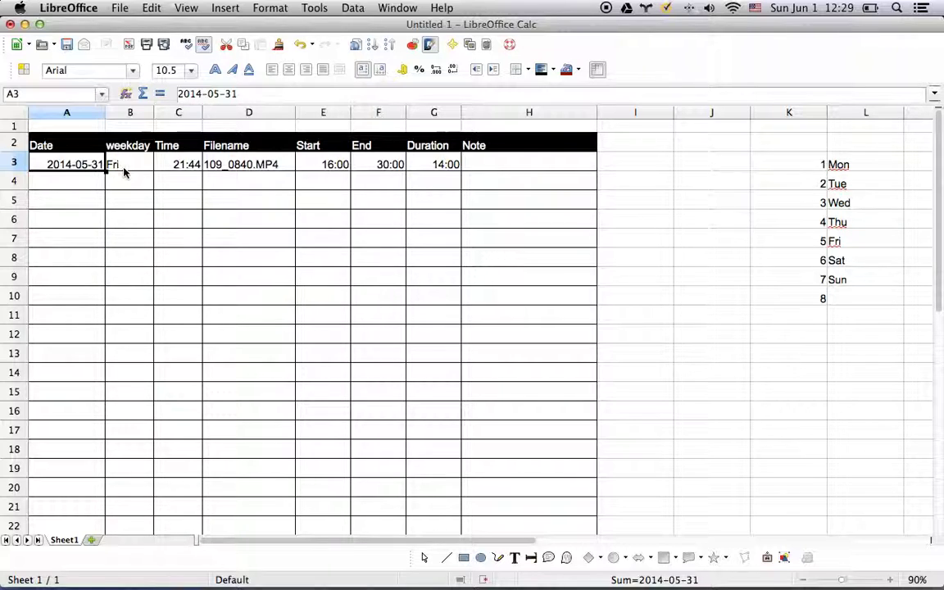
Change the VLOOKUP range in B3's formula to K3:L9.
click(127, 172)
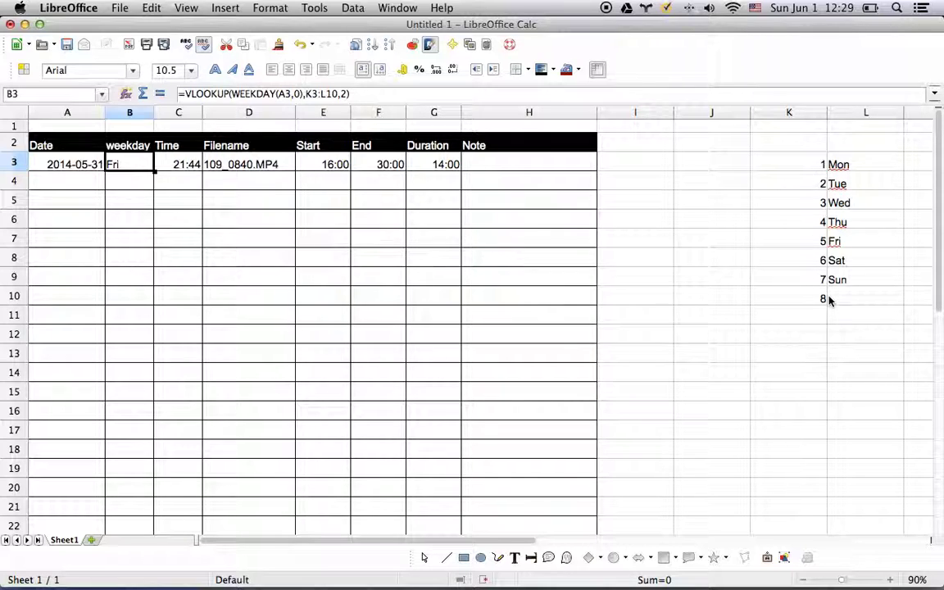
click(336, 94)
key(BackSpace)
key(BackSpace)
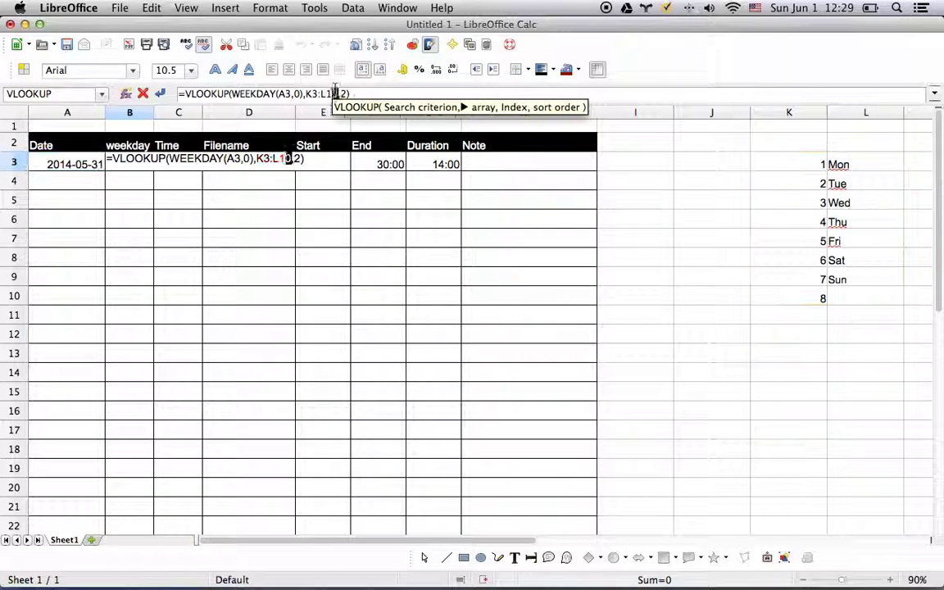
text(9)
key(Return)
key(Up)
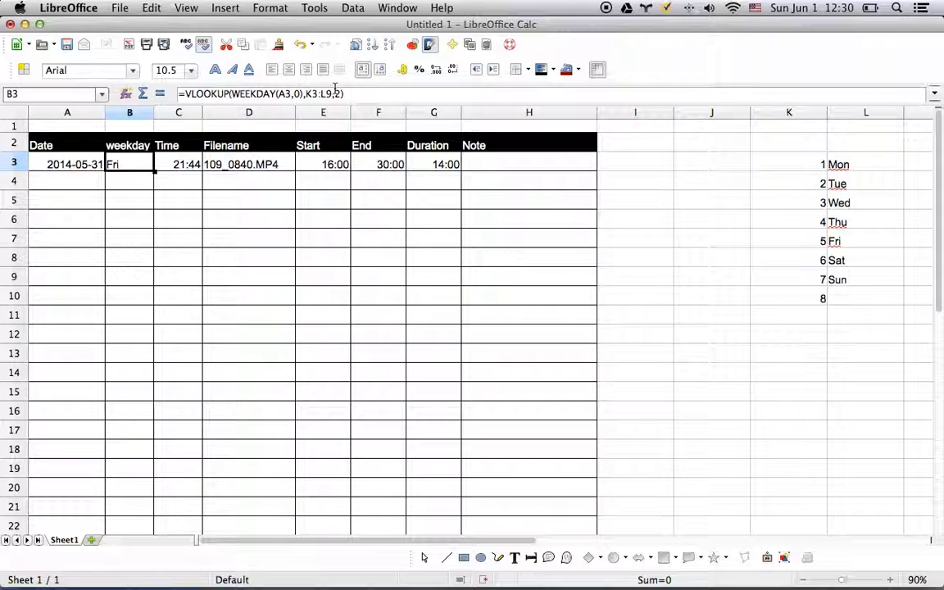
click(443, 9)
click(562, 27)
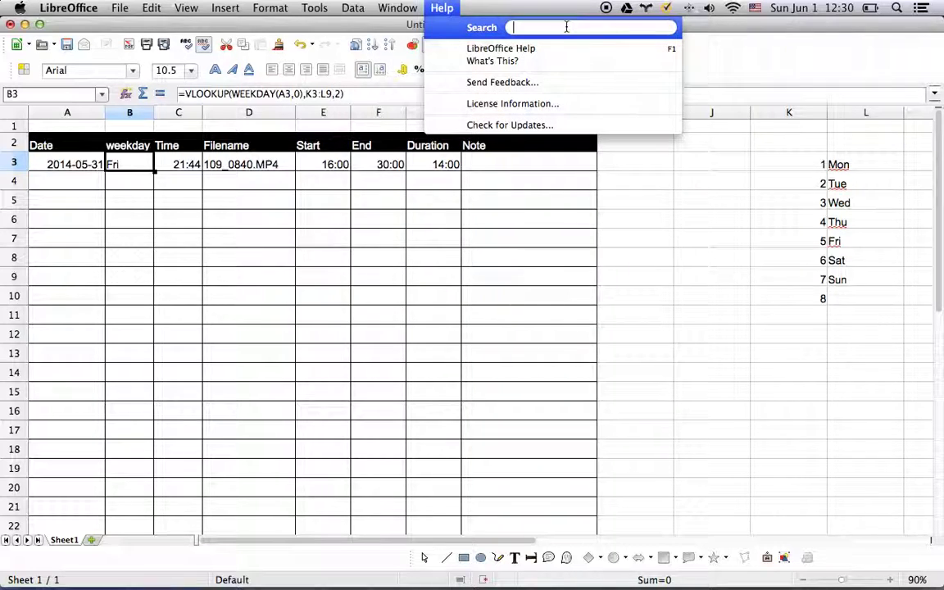
click(702, 170)
click(442, 8)
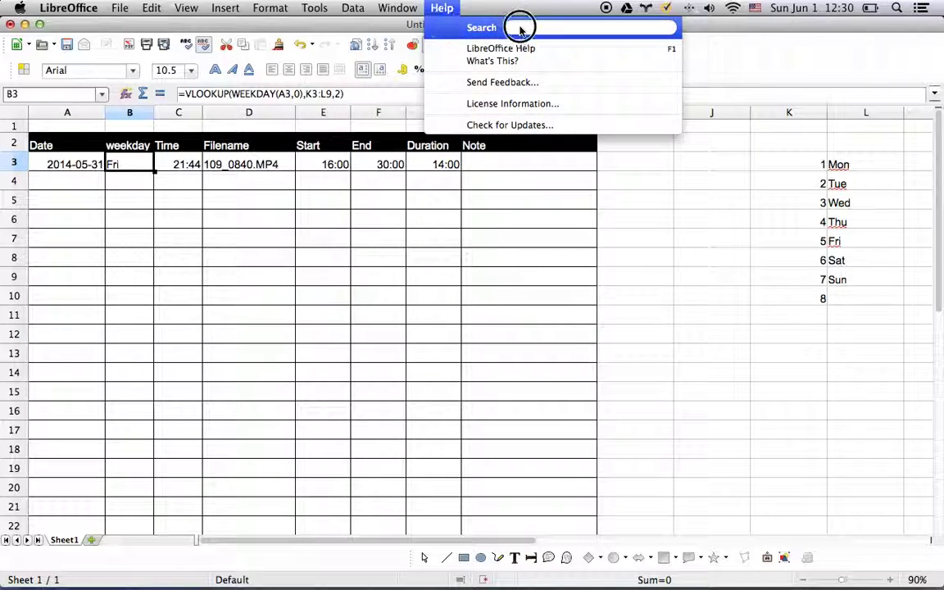
click(666, 322)
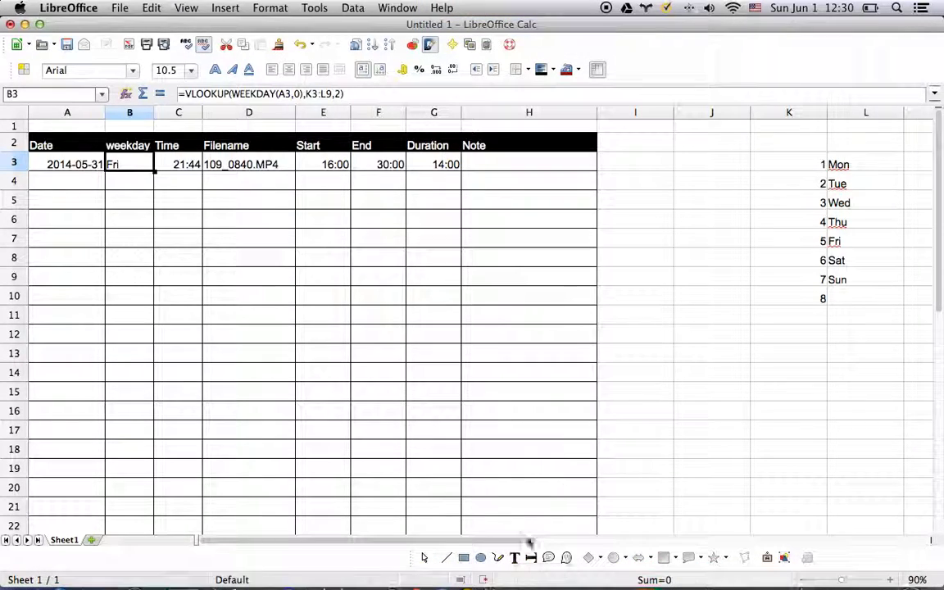
Switch to a new incognito Chrome window and search Google for "librecalc vlookup weekday".
right_click(424, 557)
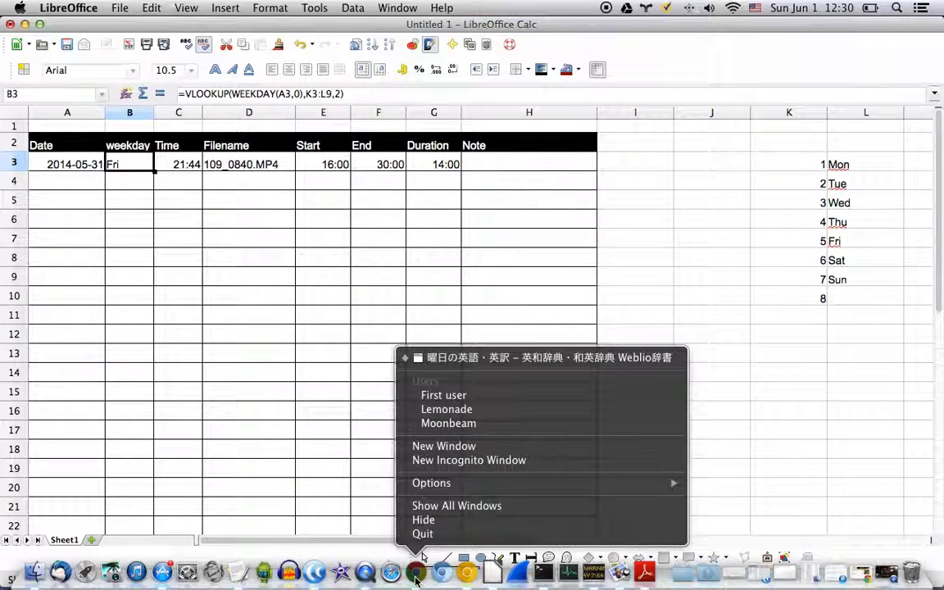
click(418, 462)
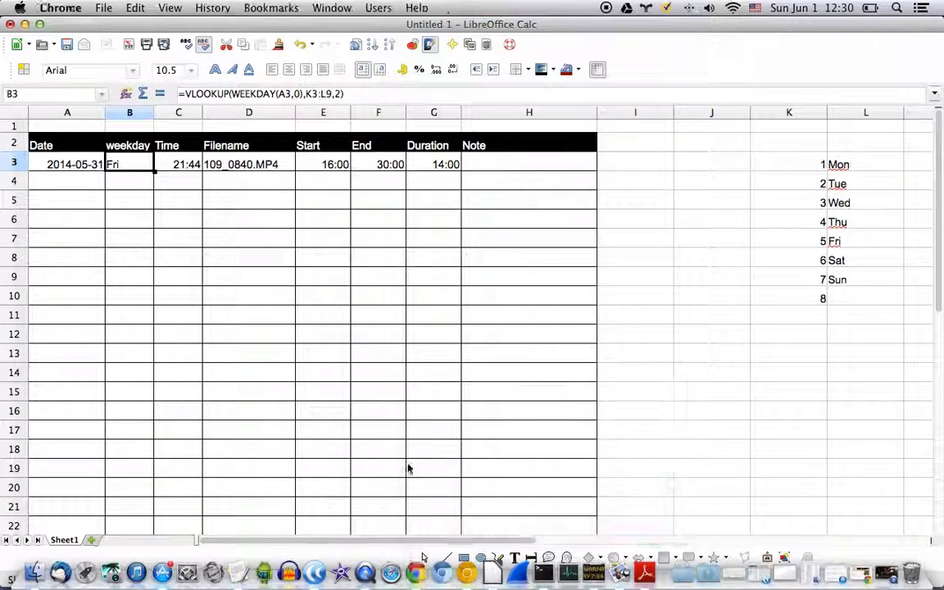
text(v)
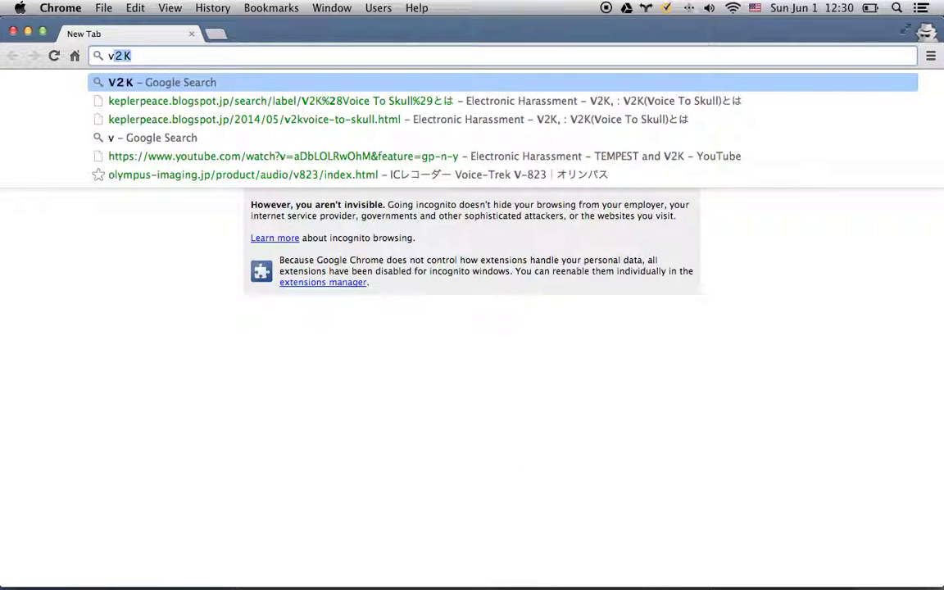
text(lookup)
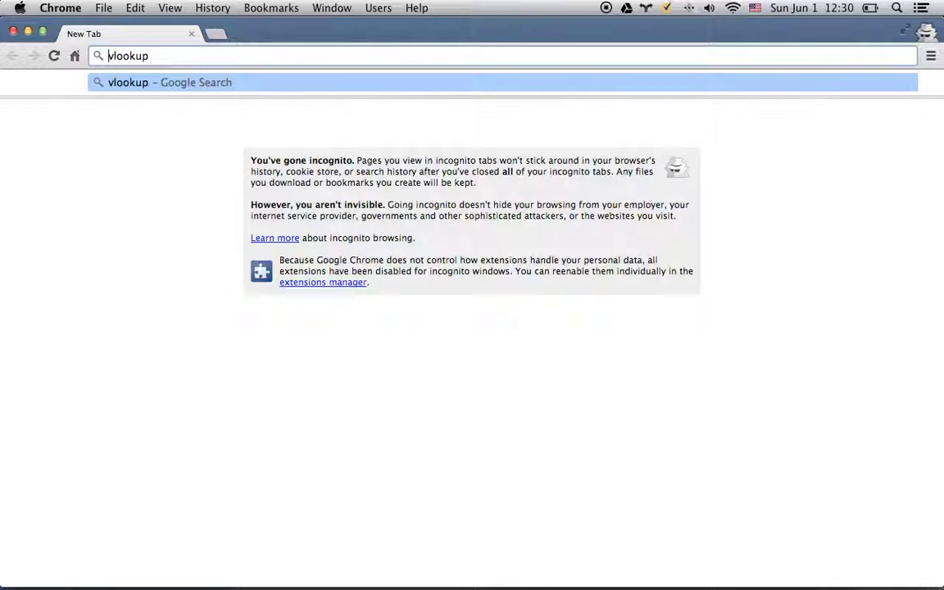
text(libre)
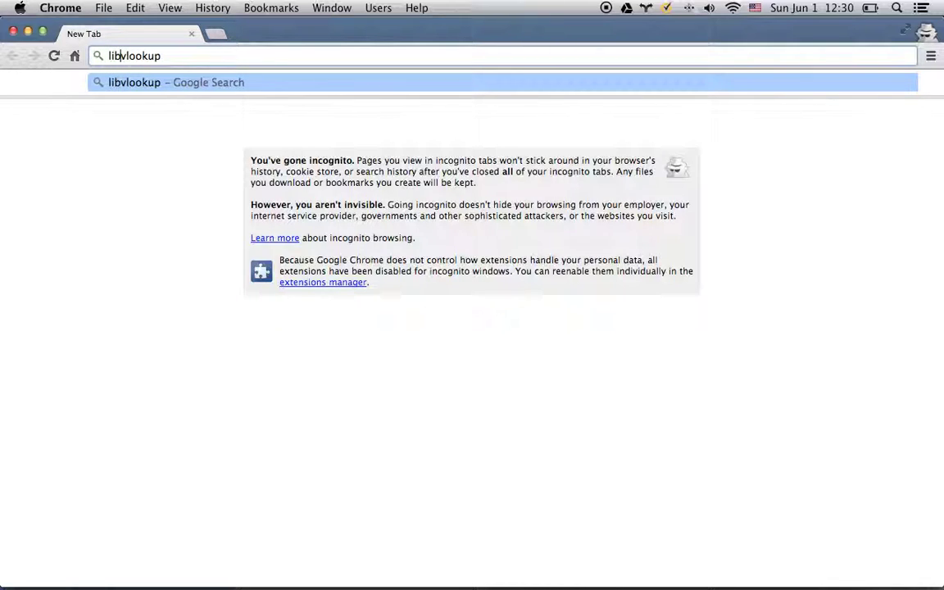
text(calc)
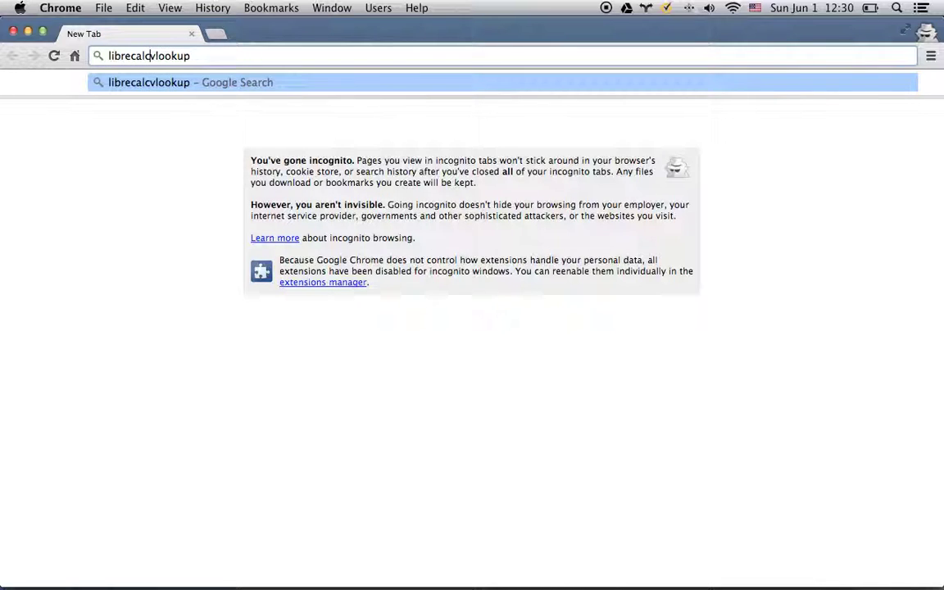
key(End)
text(weekday)
key(Return)
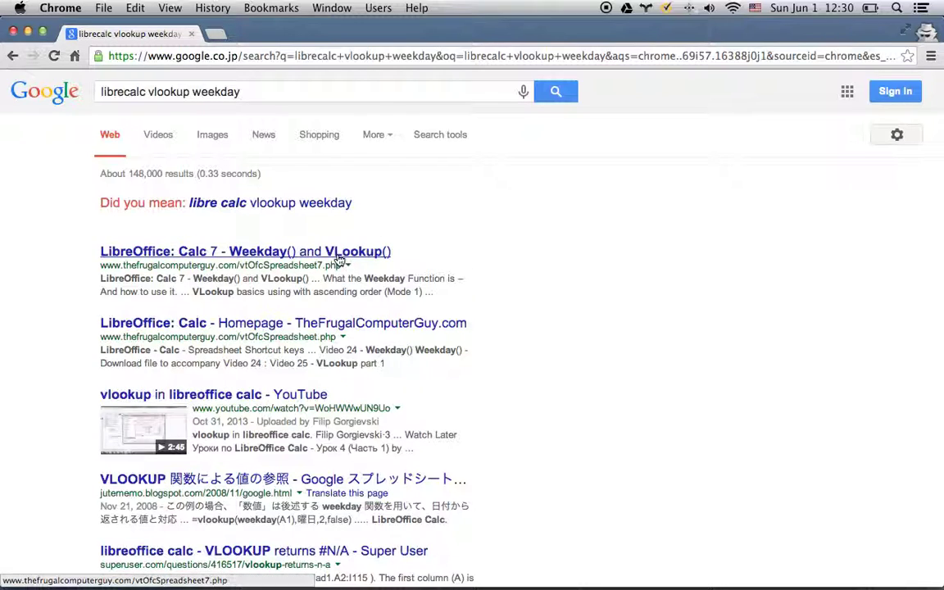
Open the search result "LibreOffice: Calc 7 - Weekday() and VLookup()" and look through its video tutorials.
click(279, 256)
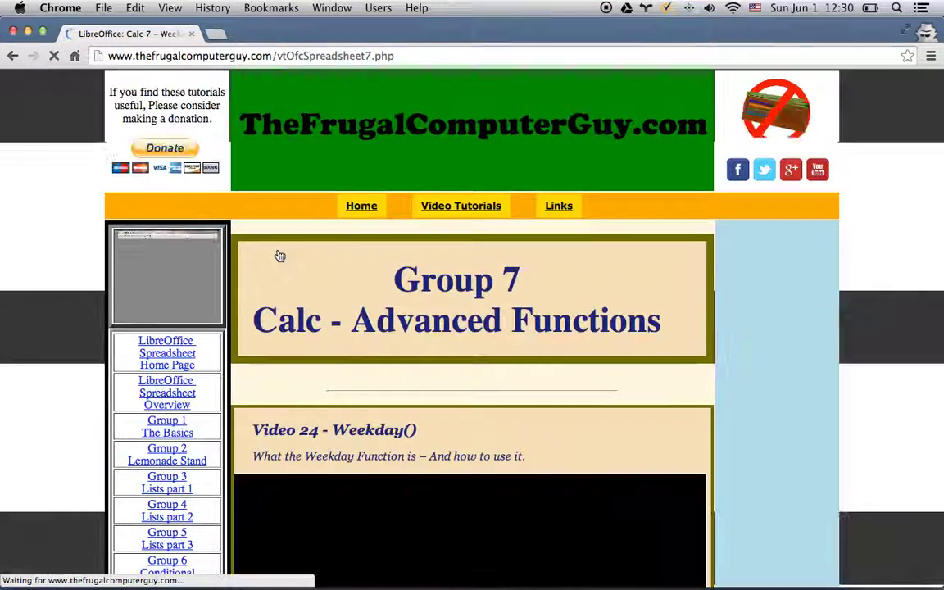
scroll(117, 246, down, 5)
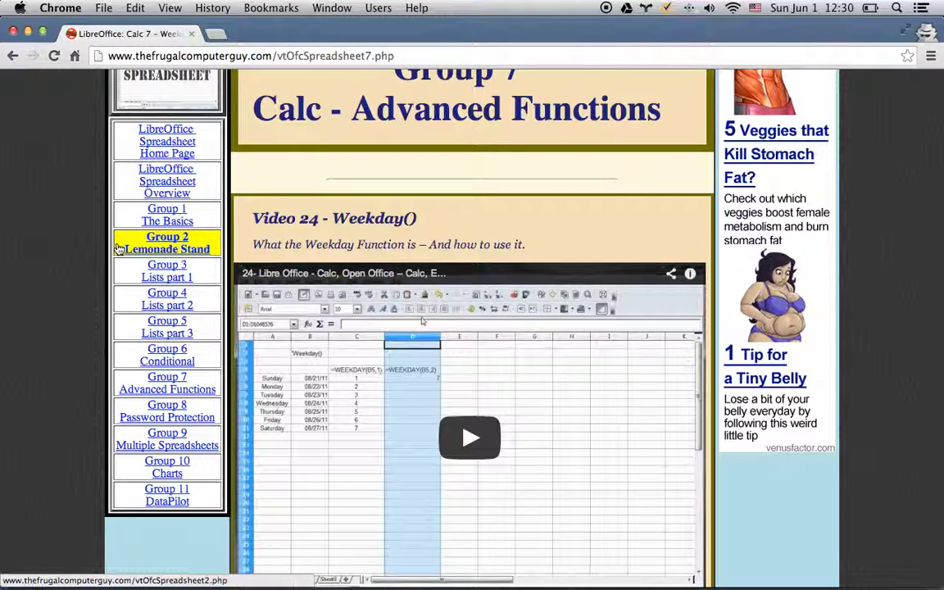
scroll(117, 247, down, 10)
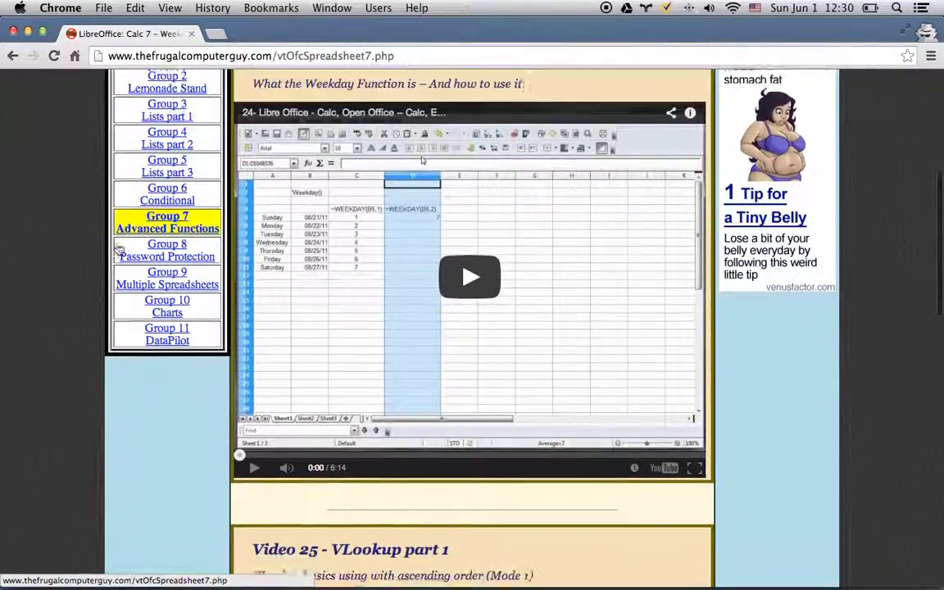
scroll(117, 247, down, 10)
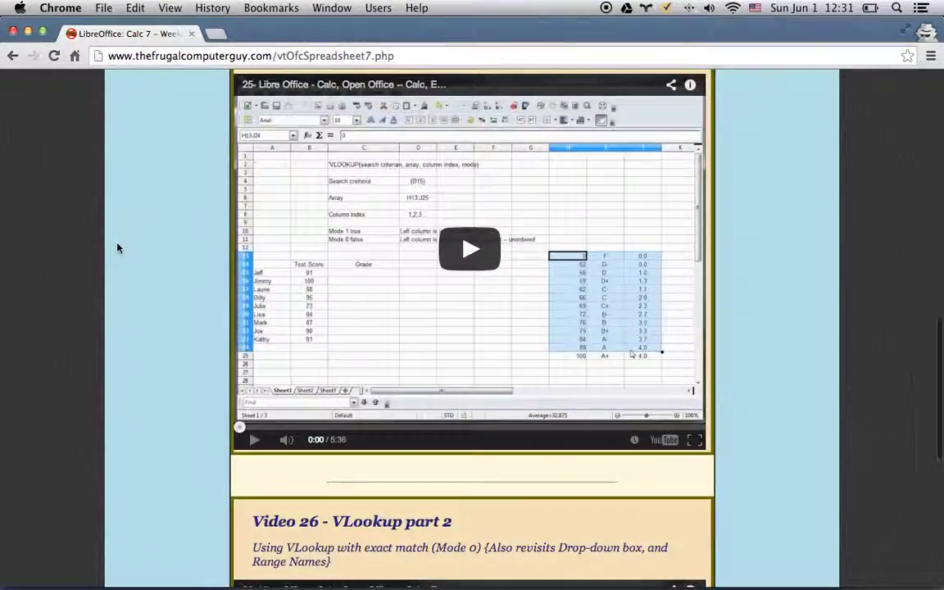
scroll(117, 248, down, 6)
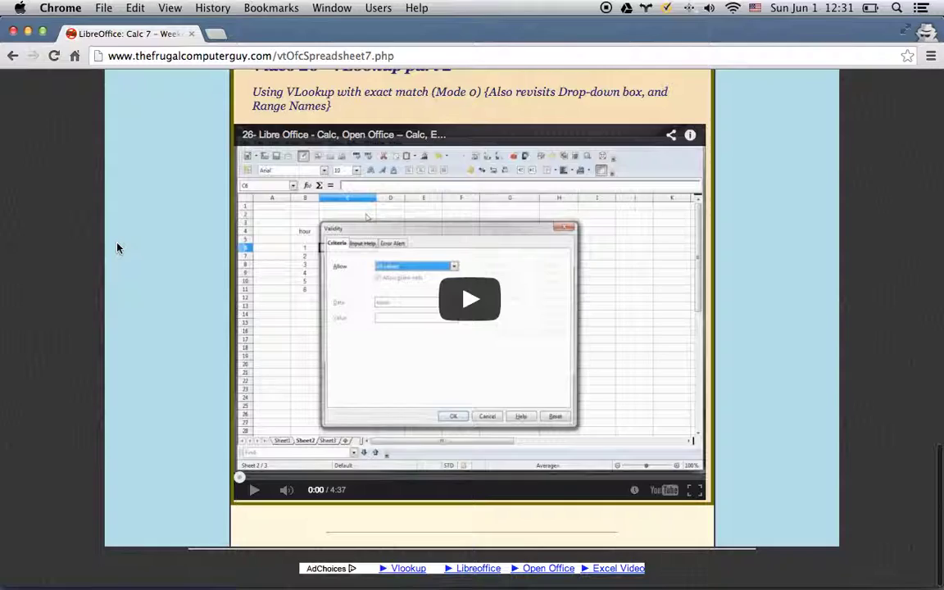
scroll(117, 248, up, 15)
scroll(117, 248, up, 3)
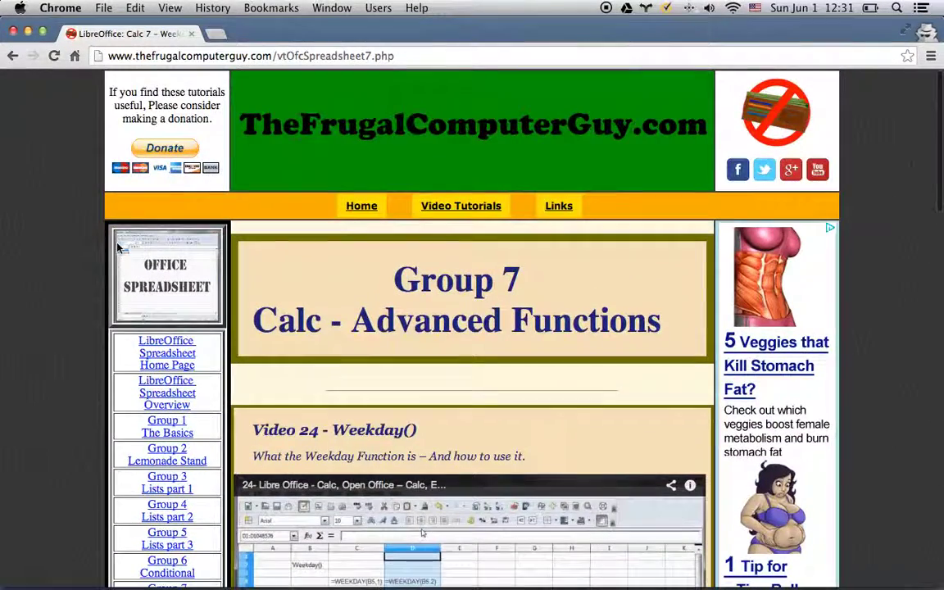
Return to the search results and open "LibreOffice: Calc - Homepage - TheFrugalComputerGuy.com".
click(15, 56)
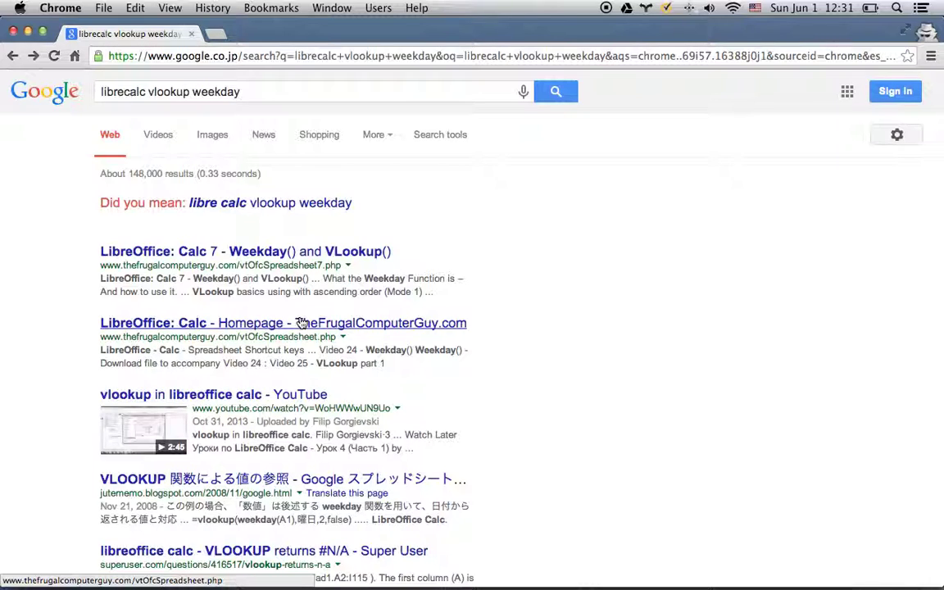
scroll(301, 323, down, 3)
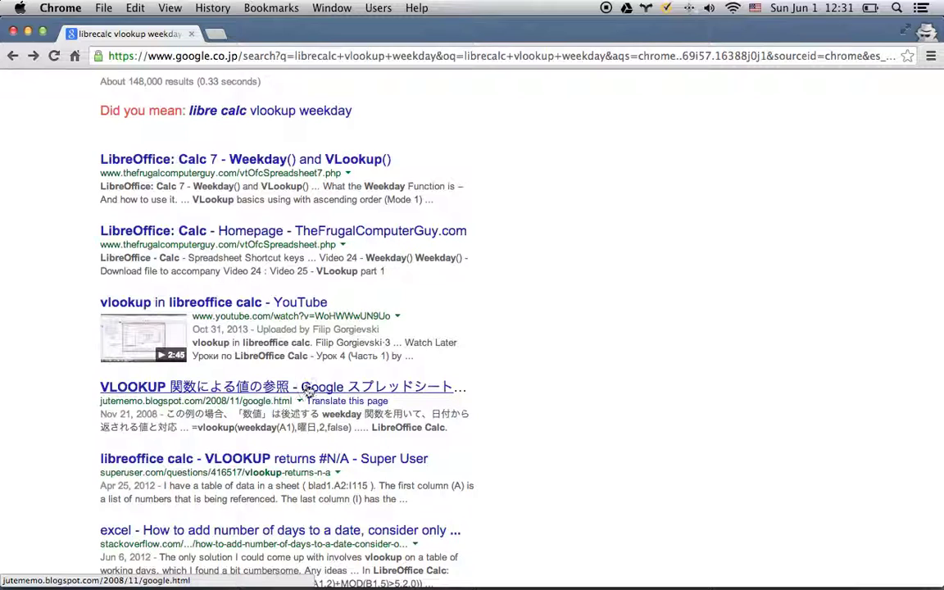
scroll(259, 248, down, 1)
click(276, 232)
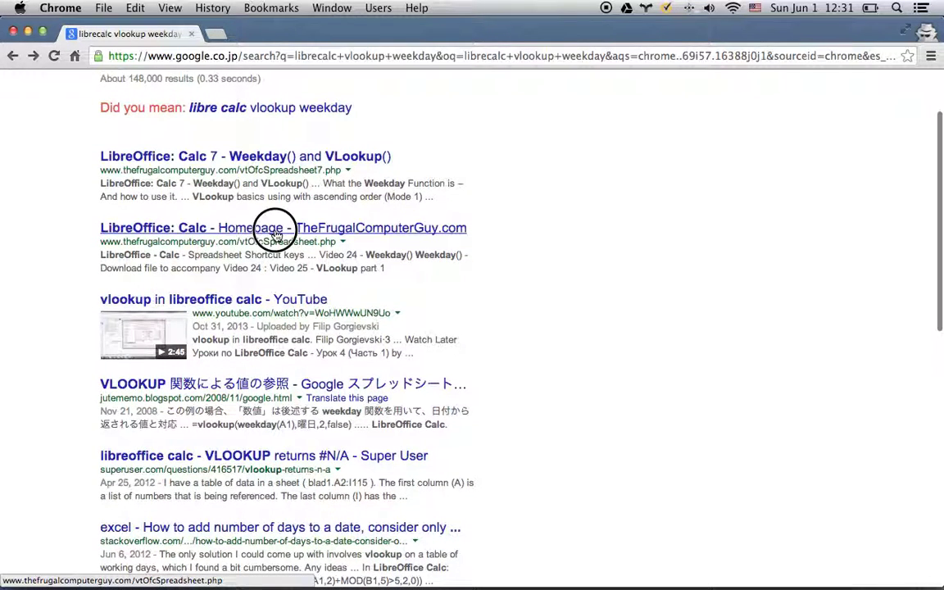